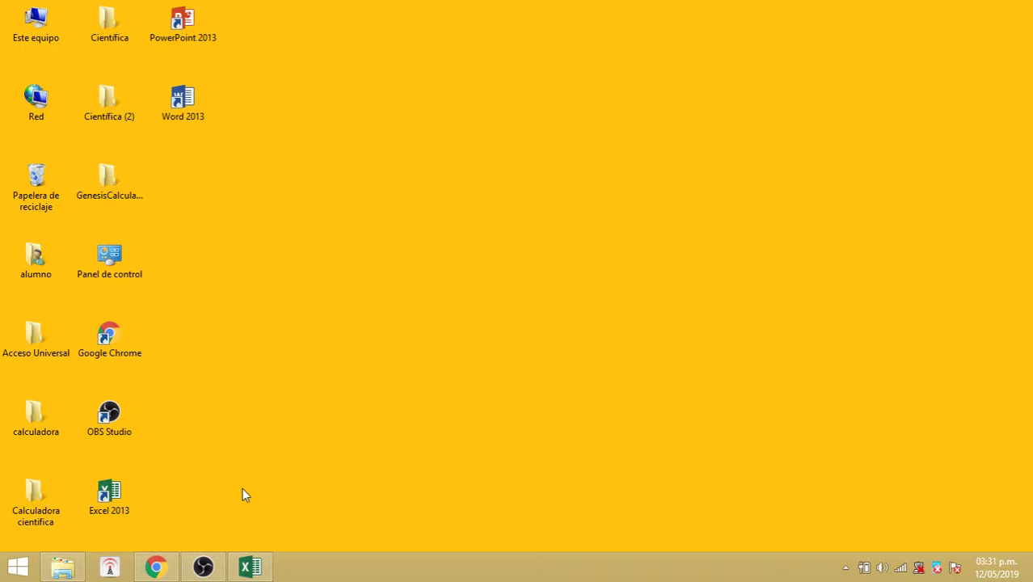
Step: Browse the installed programs and expand the Microsoft Office 2013 and LibreOffice 4.2 folders to examine their applications
{"action": "left_click", "coordinate": [17, 566]}
{"action": "left_click", "coordinate": [51, 505]}
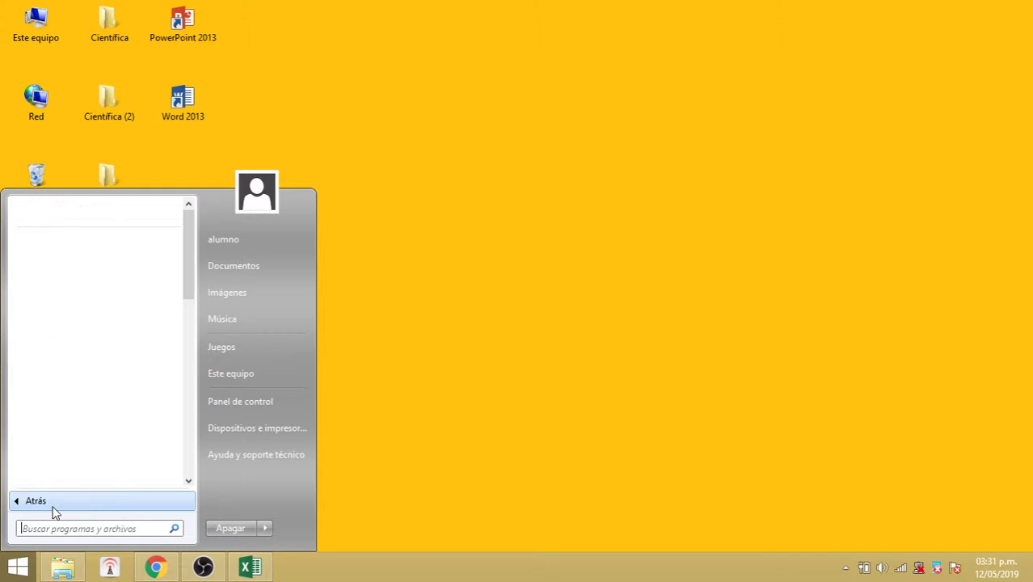
{"action": "left_click_drag", "start_coordinate": [189, 283], "coordinate": [186, 419]}
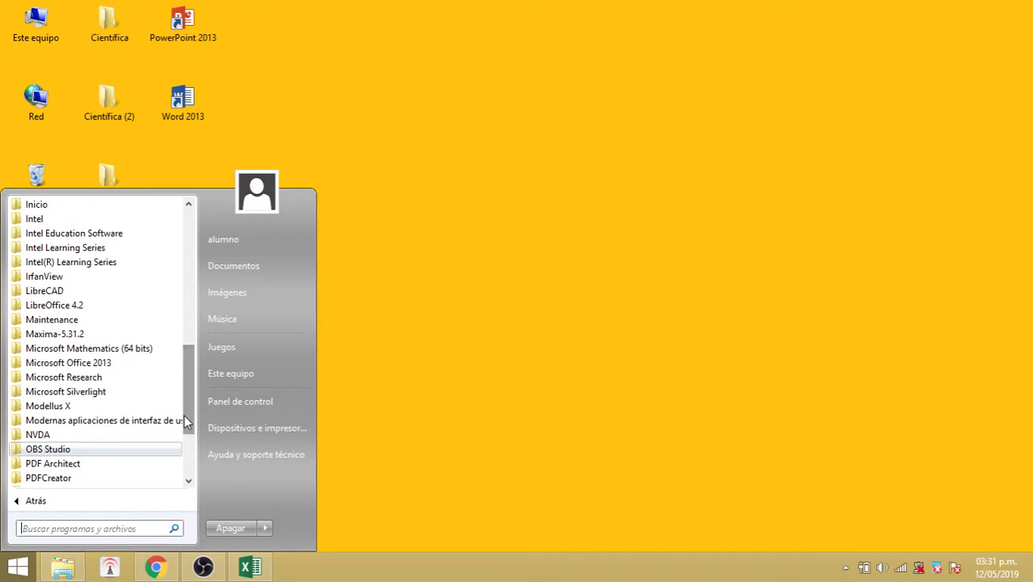
{"action": "left_click", "coordinate": [75, 364]}
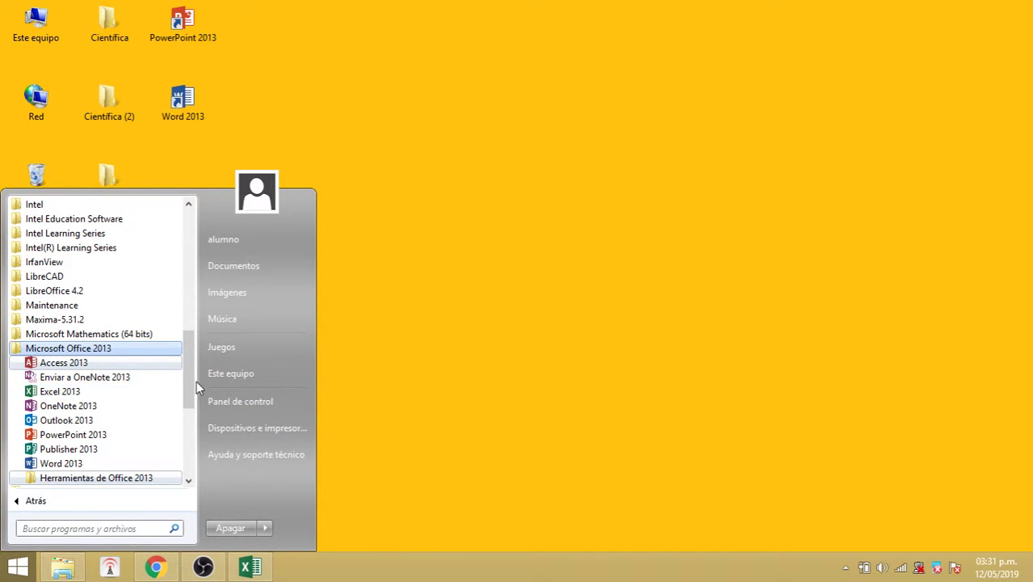
{"action": "left_click_drag", "start_coordinate": [194, 381], "coordinate": [175, 357]}
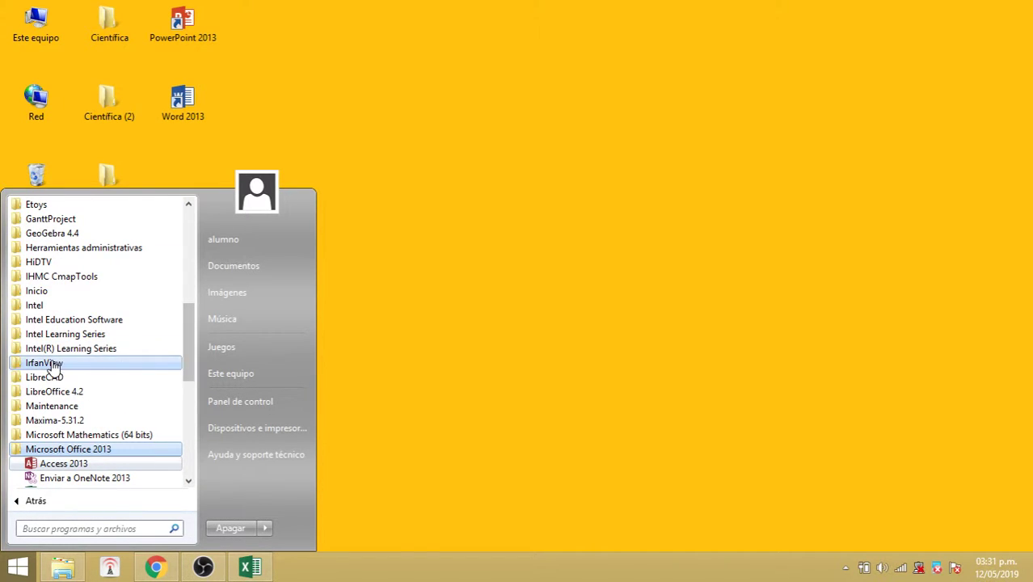
{"action": "left_click", "coordinate": [22, 395]}
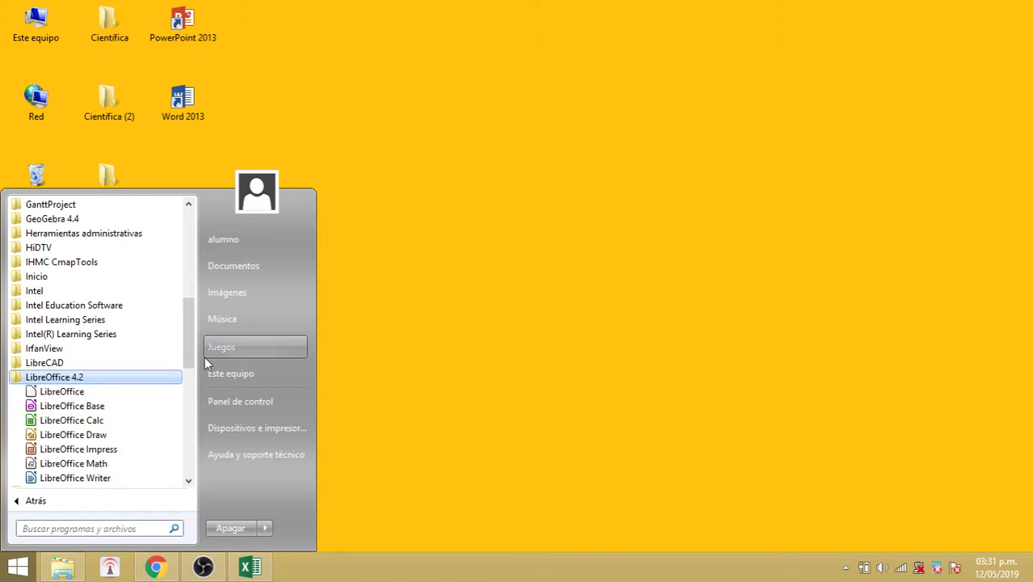
{"action": "scroll", "coordinate": [189, 348], "scroll_direction": "down", "scroll_amount": 1}
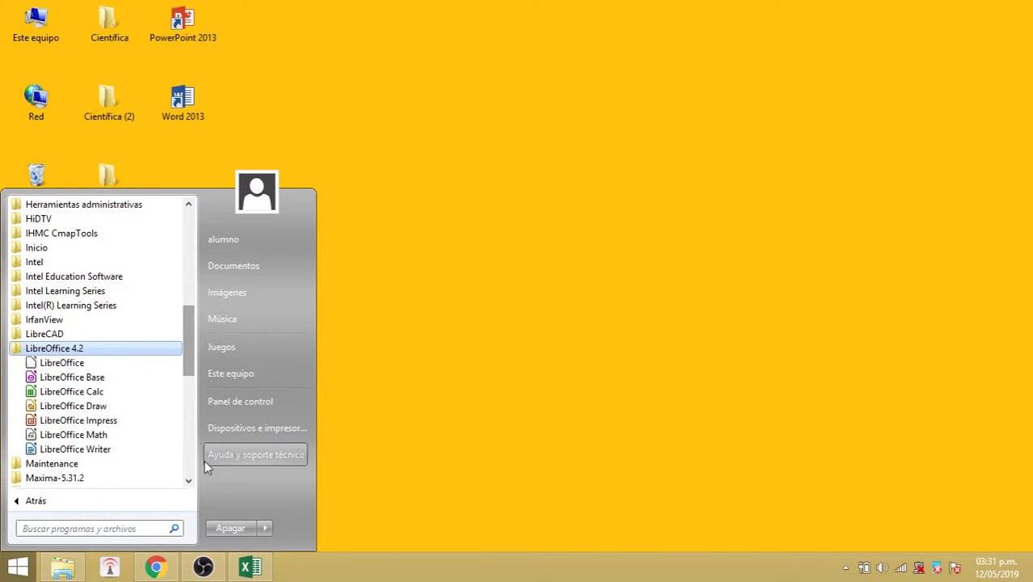
Step: Switch to the Excel workbook Relevamiento E.E.T RTI and dismiss its protected view warning bar
{"action": "left_click", "coordinate": [250, 565]}
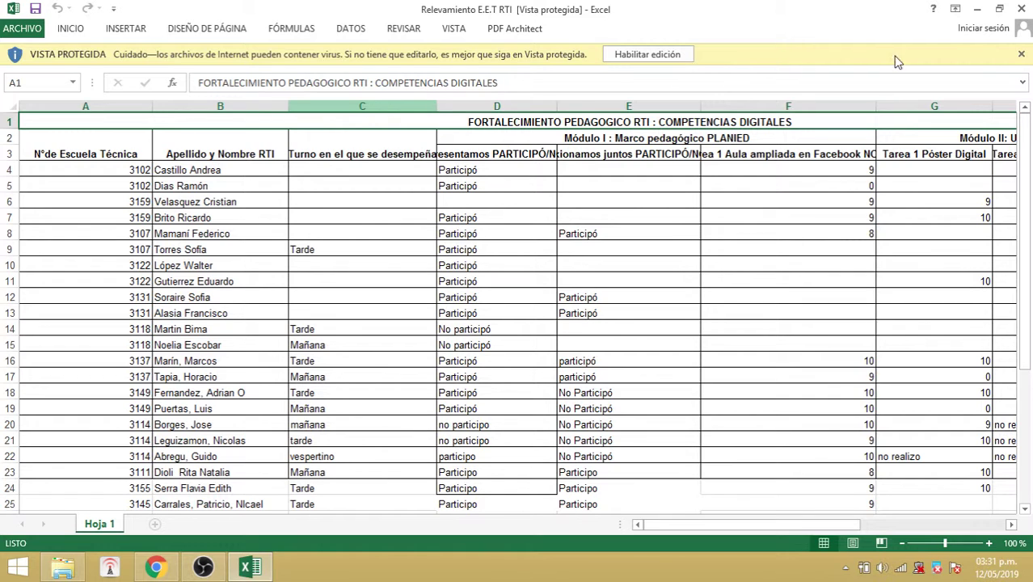
{"action": "left_click", "coordinate": [1021, 55]}
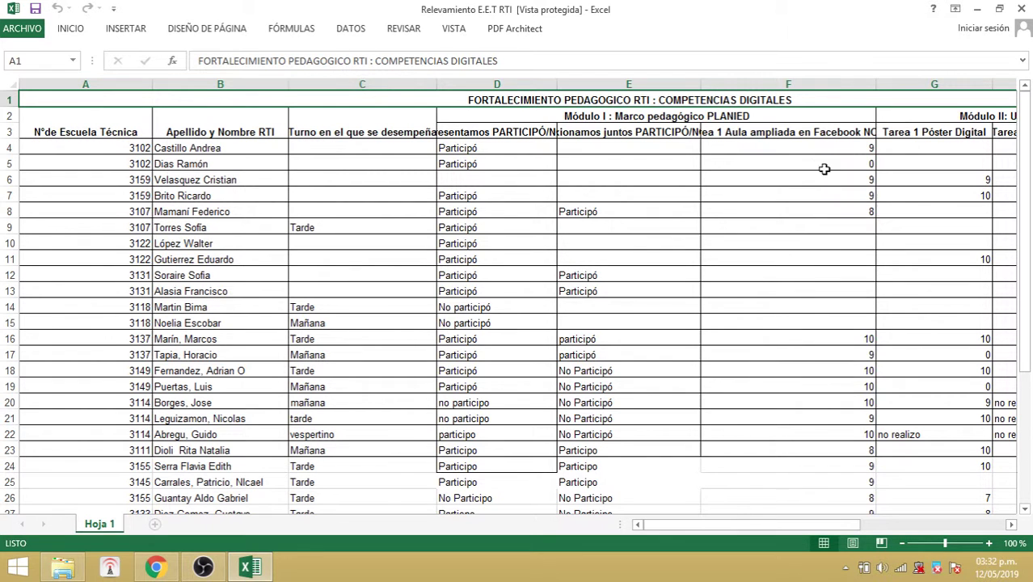
{"action": "mouse_move", "coordinate": [1025, 326]}
{"action": "left_mouse_down"}
{"action": "mouse_move", "coordinate": [1029, 466]}
{"action": "mouse_move", "coordinate": [1026, 323]}
{"action": "left_mouse_up"}
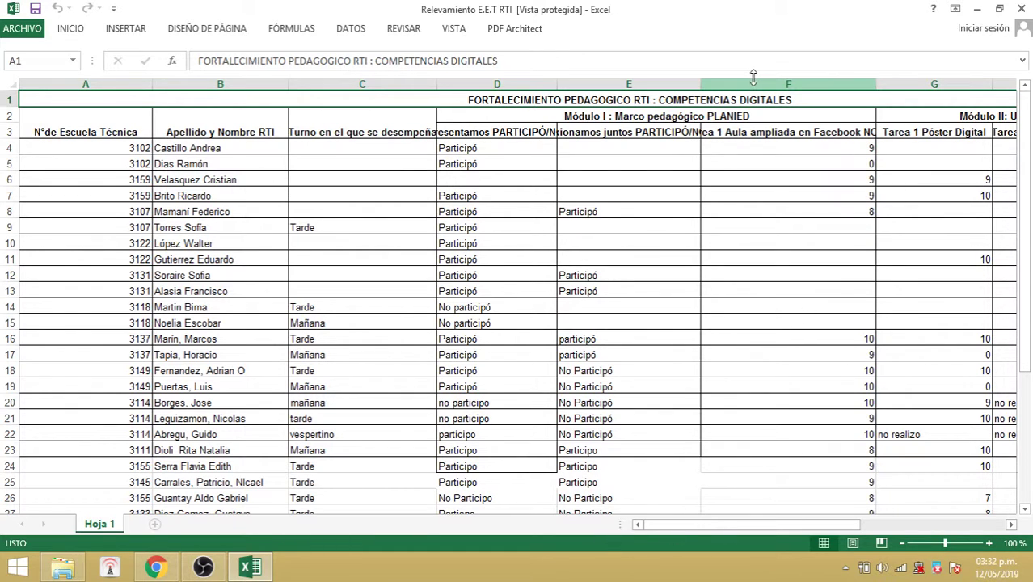
Step: Select column E, and move along row 3 as far as column EO to examine how the worksheet's columns are lettered
{"action": "left_click", "coordinate": [592, 84]}
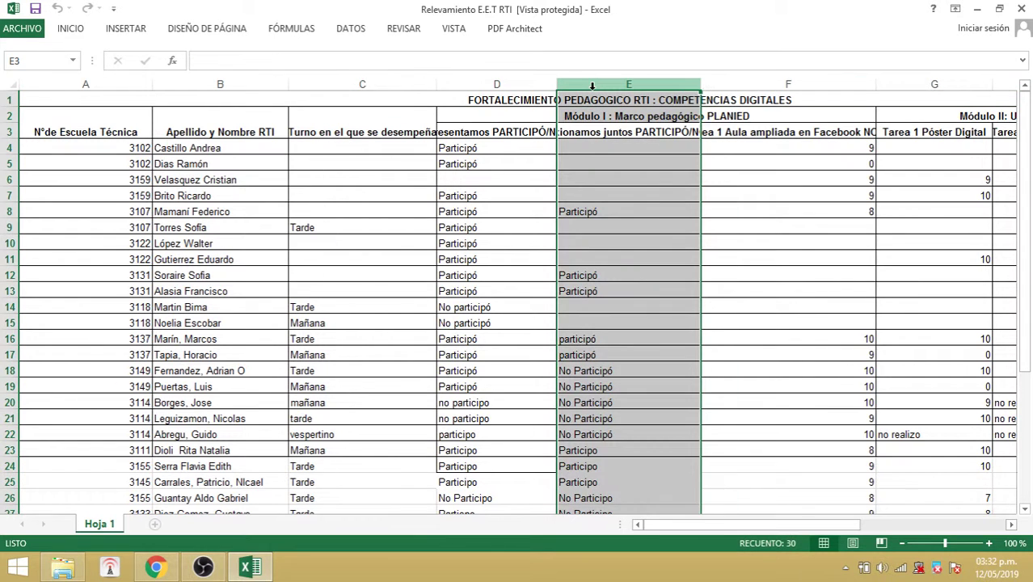
{"action": "key", "text": "Right"}
{"action": "key", "text": "Right"}
{"action": "key", "text": "Right"}
{"action": "key", "text": "Right"}
{"action": "key", "text": "Right"}
{"action": "key", "text": "Right"}
{"action": "key", "text": "Right"}
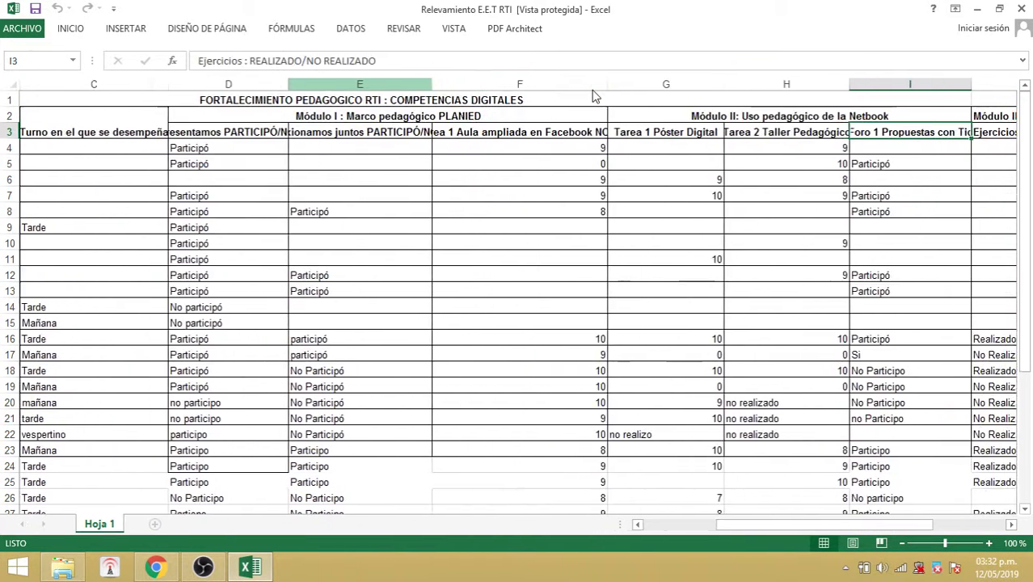
{"action": "key", "text": "Right"}
{"action": "key", "text": "Right"}
{"action": "key", "text": "Right"}
{"action": "key", "text": "Right"}
{"action": "key", "text": "Right"}
{"action": "key", "text": "Right"}
{"action": "key", "text": "Right"}
{"action": "key", "text": "Right"}
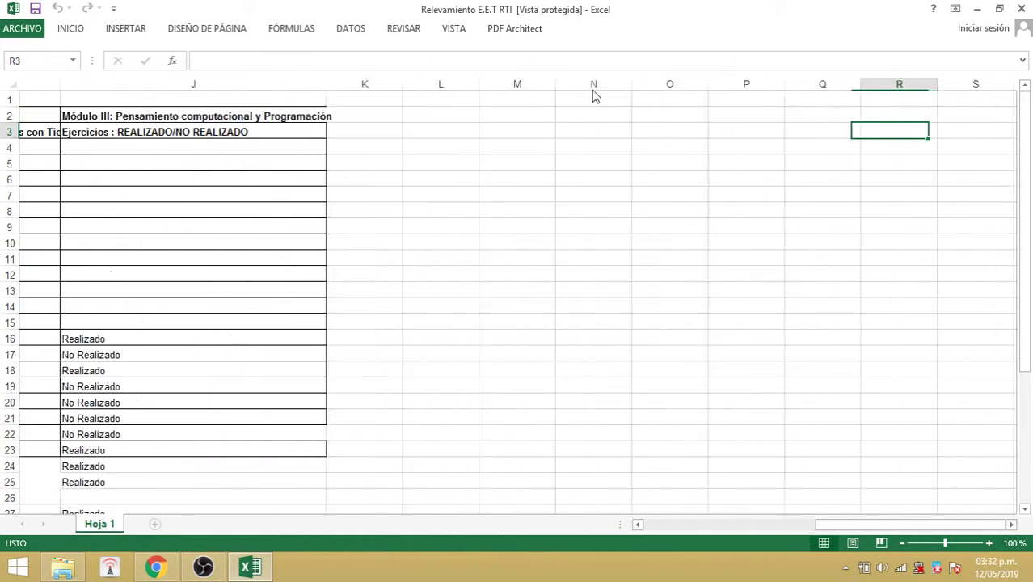
{"action": "key", "text": "Right"}
{"action": "key", "text": "Right"}
{"action": "key", "text": "Right"}
{"action": "key", "text": "Right"}
{"action": "key", "text": "Right"}
{"action": "key", "text": "Right"}
{"action": "key", "text": "Right"}
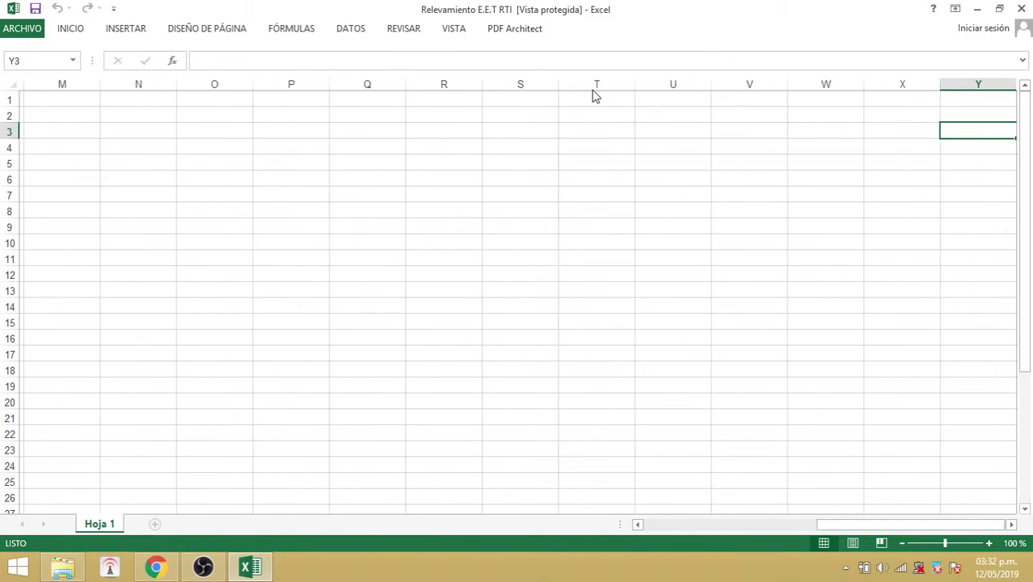
{"action": "key", "text": "Right"}
{"action": "key", "text": "Right"}
{"action": "key", "text": "Right"}
{"action": "key", "text": "Right"}
{"action": "key", "text": "Right"}
{"action": "key", "text": "Right"}
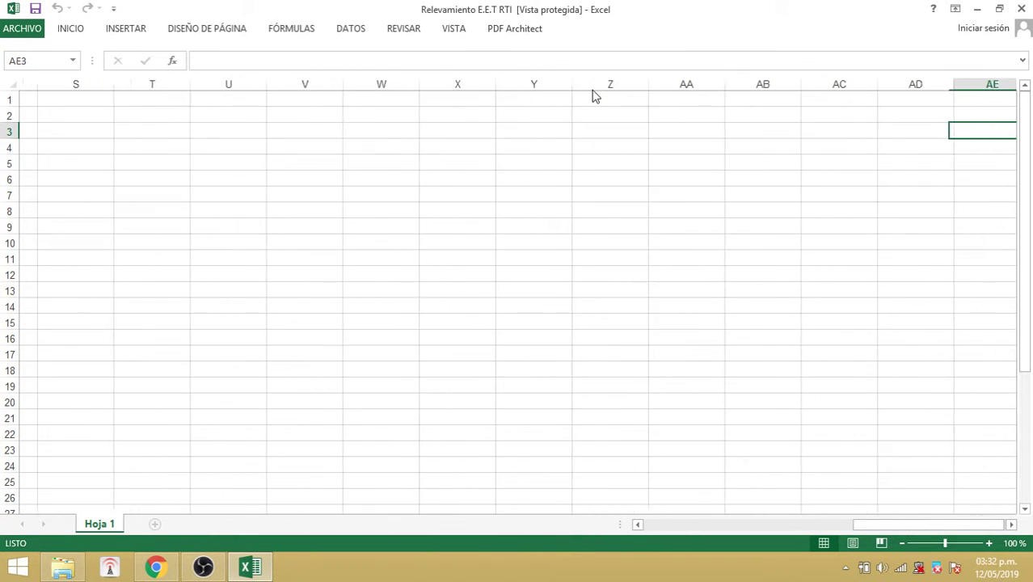
{"action": "key", "text": "Right"}
{"action": "key", "text": "Right"}
{"action": "key", "text": "Right"}
{"action": "key", "text": "Right"}
{"action": "key", "text": "Right"}
{"action": "key", "text": "Right"}
{"action": "key", "text": "Right"}
{"action": "key", "text": "Right"}
{"action": "key", "text": "Right"}
{"action": "key", "text": "Right"}
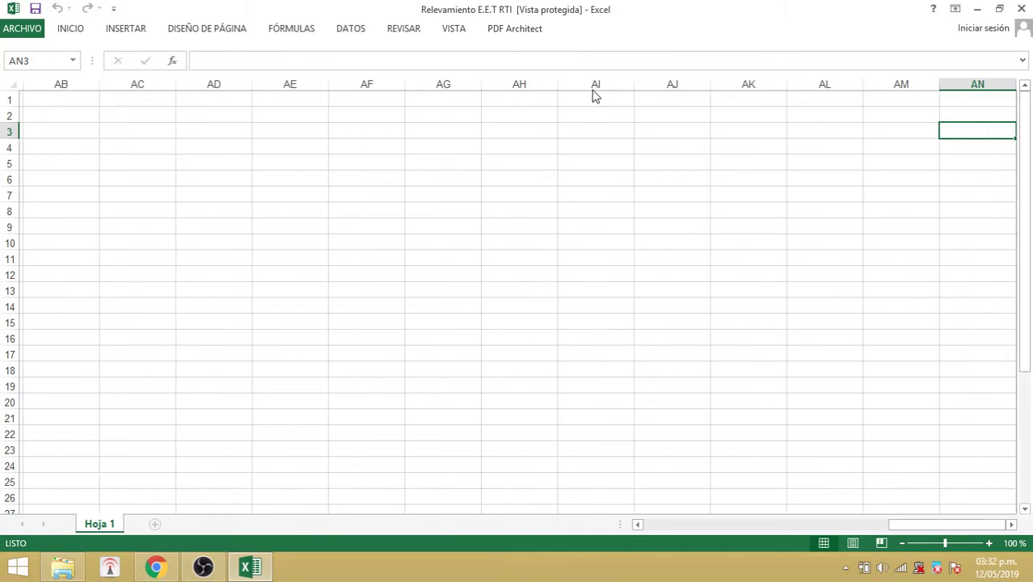
{"action": "key", "text": "Right"}
{"action": "key", "text": "Right"}
{"action": "key", "text": "Right"}
{"action": "key", "text": "Right"}
{"action": "key", "text": "Right"}
{"action": "key", "text": "Right"}
{"action": "key", "text": "Right"}
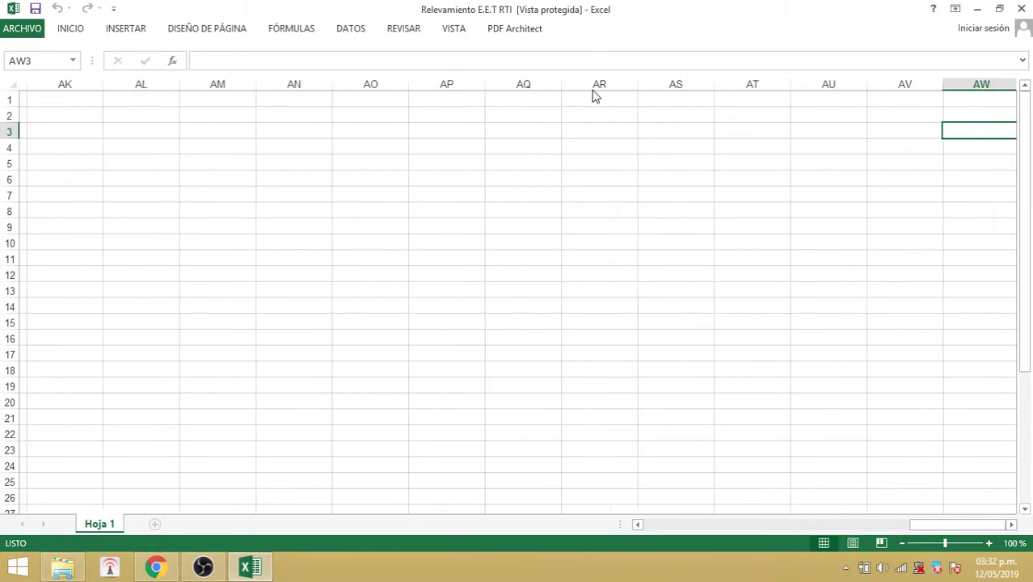
{"action": "key", "text": "Right"}
{"action": "key", "text": "Right"}
{"action": "key", "text": "Right"}
{"action": "key", "text": "Right"}
{"action": "key", "text": "Right"}
{"action": "key", "text": "Right"}
{"action": "key", "text": "Right"}
{"action": "key", "text": "Right"}
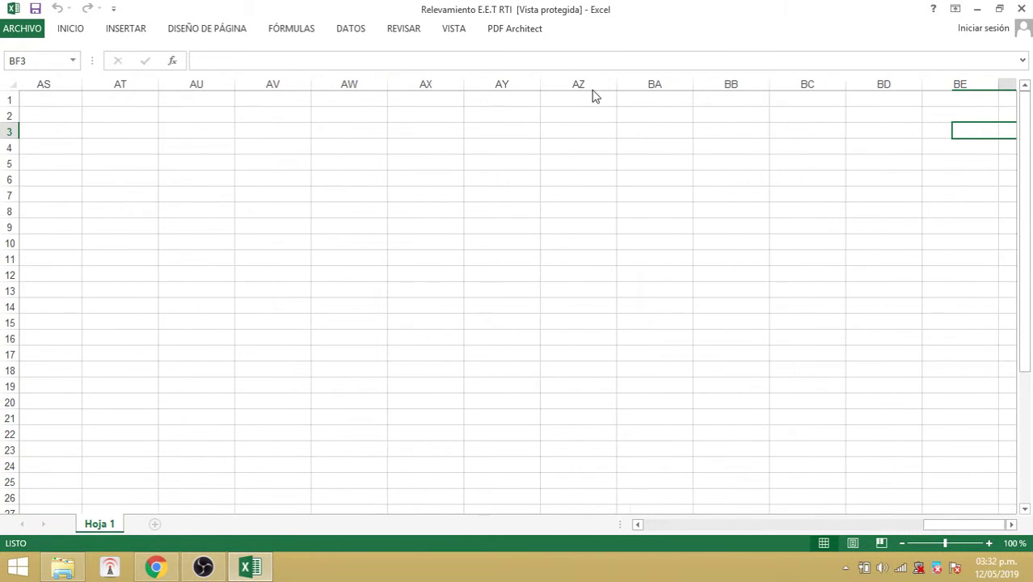
{"action": "key", "text": "Right"}
{"action": "key", "text": "Right"}
{"action": "key", "text": "Right"}
{"action": "key", "text": "Right"}
{"action": "key", "text": "Right"}
{"action": "key", "text": "Right"}
{"action": "key", "text": "Right"}
{"action": "key", "text": "Right"}
{"action": "key", "text": "Right"}
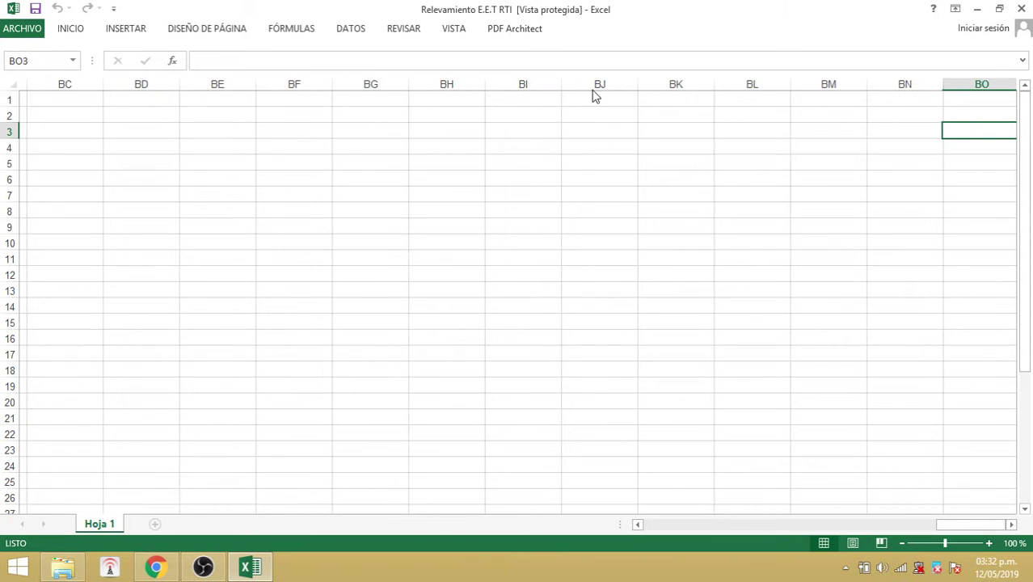
{"action": "key", "text": "Right"}
{"action": "key", "text": "Right"}
{"action": "key", "text": "Right"}
{"action": "key", "text": "Right"}
{"action": "key", "text": "Right"}
{"action": "key", "text": "Right"}
{"action": "key", "text": "Right"}
{"action": "key", "text": "Right"}
{"action": "key", "text": "Right"}
{"action": "key", "text": "Right"}
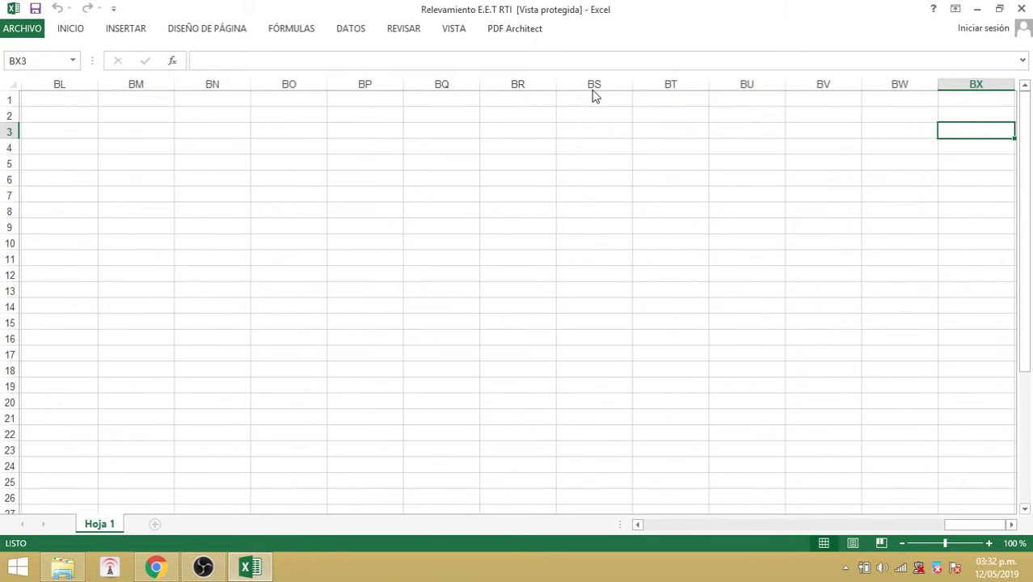
{"action": "key", "text": "Right"}
{"action": "key", "text": "Right"}
{"action": "key", "text": "Right"}
{"action": "key", "text": "Right"}
{"action": "key", "text": "Right"}
{"action": "key", "text": "Right"}
{"action": "key", "text": "Right"}
{"action": "key", "text": "Right"}
{"action": "key", "text": "Right"}
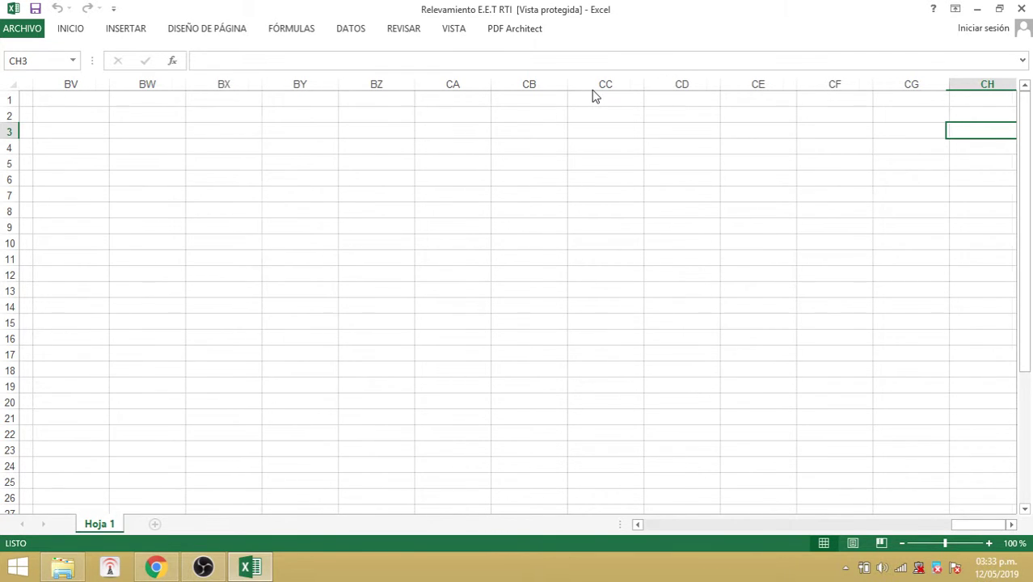
{"action": "key", "text": "Right"}
{"action": "key", "text": "Right"}
{"action": "key", "text": "Right"}
{"action": "key", "text": "Right"}
{"action": "key", "text": "Right"}
{"action": "key", "text": "Right"}
{"action": "key", "text": "Right"}
{"action": "key", "text": "Right"}
{"action": "key", "text": "Right"}
{"action": "key", "text": "Right"}
{"action": "key", "text": "Right"}
{"action": "key", "text": "Right"}
{"action": "key", "text": "Right"}
{"action": "key", "text": "Right"}
{"action": "key", "text": "Right"}
{"action": "key", "text": "Right"}
{"action": "key", "text": "Right"}
{"action": "key", "text": "Right"}
{"action": "key", "text": "Right"}
{"action": "key", "text": "Right"}
{"action": "key", "text": "Right"}
{"action": "key", "text": "Right"}
{"action": "key", "text": "Right"}
{"action": "key", "text": "Right"}
{"action": "key", "text": "Right"}
{"action": "key", "text": "Right"}
{"action": "key", "text": "Right"}
{"action": "key", "text": "Right"}
{"action": "key", "text": "Right"}
{"action": "key", "text": "Right"}
{"action": "key", "text": "Right"}
{"action": "key", "text": "Right"}
{"action": "key", "text": "Right"}
{"action": "key", "text": "Right"}
{"action": "key", "text": "Right"}
{"action": "key", "text": "Right"}
{"action": "key", "text": "Right"}
{"action": "key", "text": "Right"}
{"action": "key", "text": "Right"}
{"action": "key", "text": "Right"}
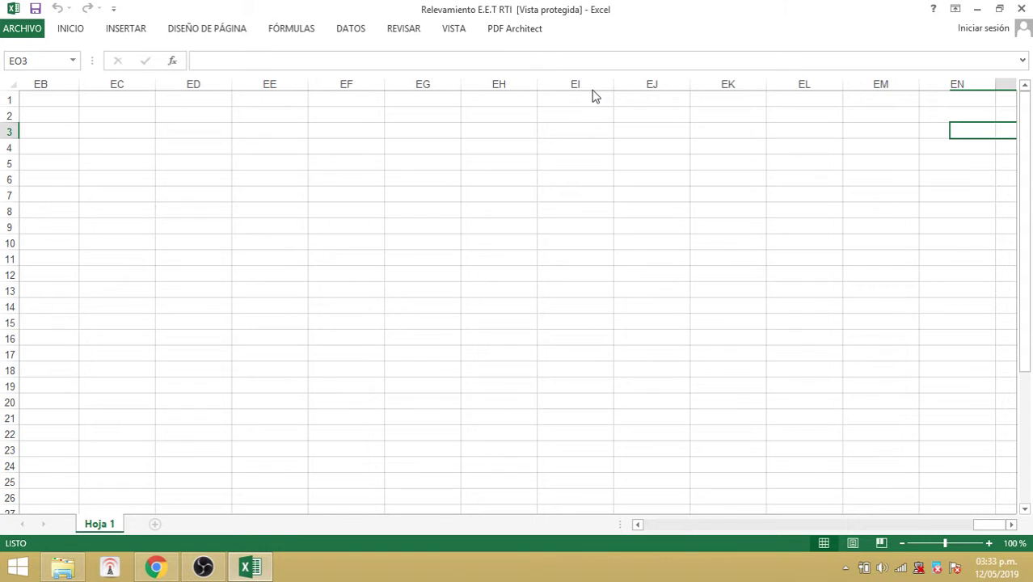
Step: Move back along row 3 from column EO to column A to examine the column lettering in reverse
{"action": "key", "text": "Left"}
{"action": "key", "text": "Left"}
{"action": "key", "text": "Left"}
{"action": "key", "text": "Left"}
{"action": "key", "text": "Left"}
{"action": "key", "text": "Left"}
{"action": "key", "text": "Left"}
{"action": "key", "text": "Left"}
{"action": "key", "text": "Left"}
{"action": "key", "text": "Left"}
{"action": "key", "text": "Left"}
{"action": "key", "text": "Left"}
{"action": "key", "text": "Left"}
{"action": "key", "text": "Left"}
{"action": "key", "text": "Left"}
{"action": "key", "text": "Left"}
{"action": "key", "text": "Left"}
{"action": "key", "text": "Left"}
{"action": "key", "text": "Left"}
{"action": "key", "text": "Left"}
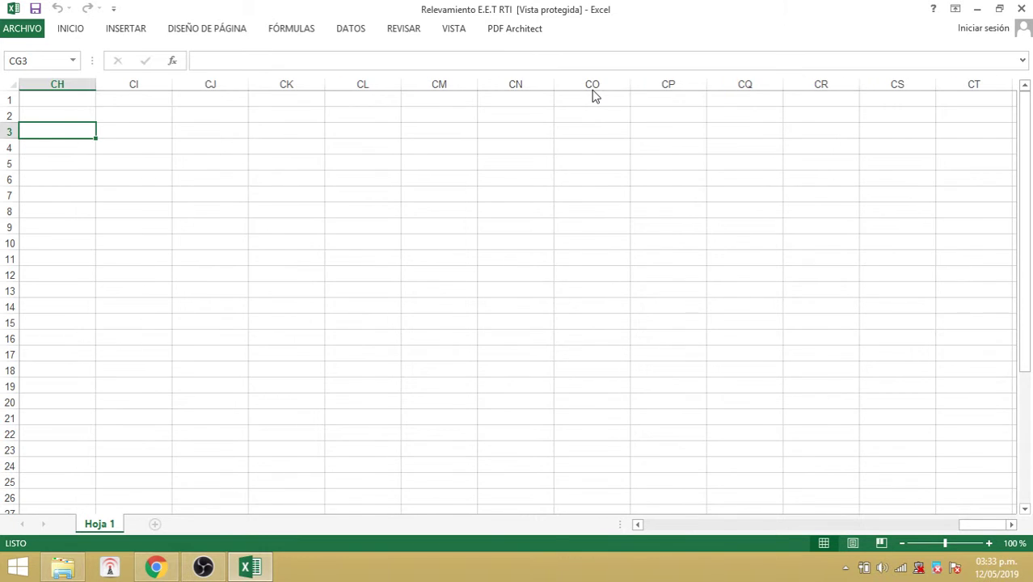
{"action": "key", "text": "Left"}
{"action": "key", "text": "Left"}
{"action": "key", "text": "Left"}
{"action": "key", "text": "Left"}
{"action": "key", "text": "Left"}
{"action": "key", "text": "Left"}
{"action": "key", "text": "Left"}
{"action": "key", "text": "Left"}
{"action": "key", "text": "Left"}
{"action": "key", "text": "Left"}
{"action": "key", "text": "Left"}
{"action": "key", "text": "Left"}
{"action": "key", "text": "Left"}
{"action": "key", "text": "Left"}
{"action": "key", "text": "Left"}
{"action": "key", "text": "Left"}
{"action": "key", "text": "Left"}
{"action": "key", "text": "Left"}
{"action": "key", "text": "Left"}
{"action": "key", "text": "Left"}
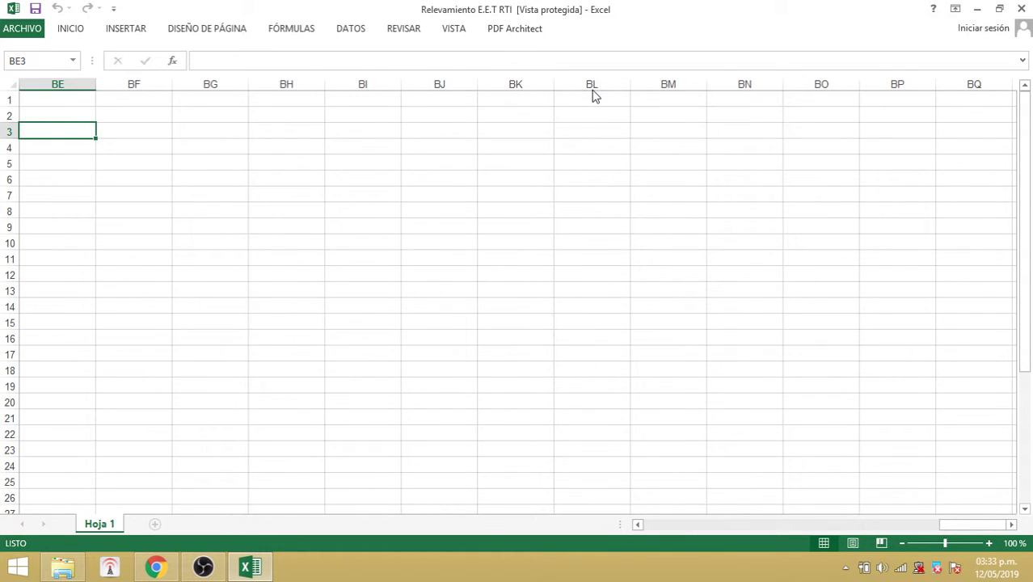
{"action": "key", "text": "Left"}
{"action": "key", "text": "Left"}
{"action": "key", "text": "Left"}
{"action": "key", "text": "Left"}
{"action": "key", "text": "Left"}
{"action": "key", "text": "Left"}
{"action": "key", "text": "Left"}
{"action": "key", "text": "Left"}
{"action": "key", "text": "Left"}
{"action": "key", "text": "Left"}
{"action": "key", "text": "Left"}
{"action": "key", "text": "Left"}
{"action": "key", "text": "Left"}
{"action": "key", "text": "Left"}
{"action": "key", "text": "Left"}
{"action": "key", "text": "Left"}
{"action": "key", "text": "Left"}
{"action": "key", "text": "Left"}
{"action": "key", "text": "Left"}
{"action": "key", "text": "Left"}
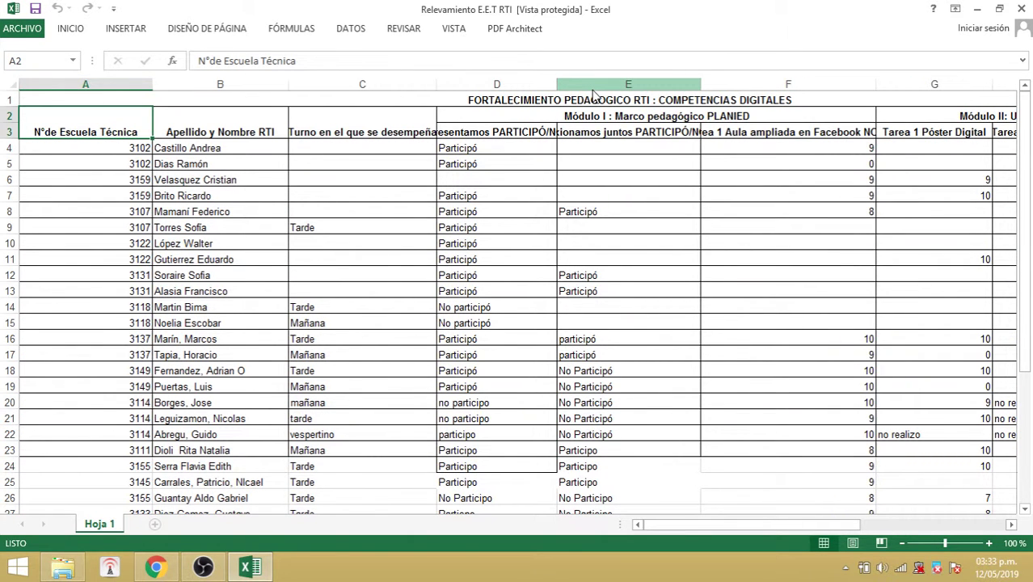
Step: Move down column A to row 36 and back up to examine how rows are numbered, finishing at cell A1
{"action": "key", "text": "Up"}
{"action": "key", "text": "Down"}
{"action": "key", "text": "Down"}
{"action": "key", "text": "Down"}
{"action": "key", "text": "Down"}
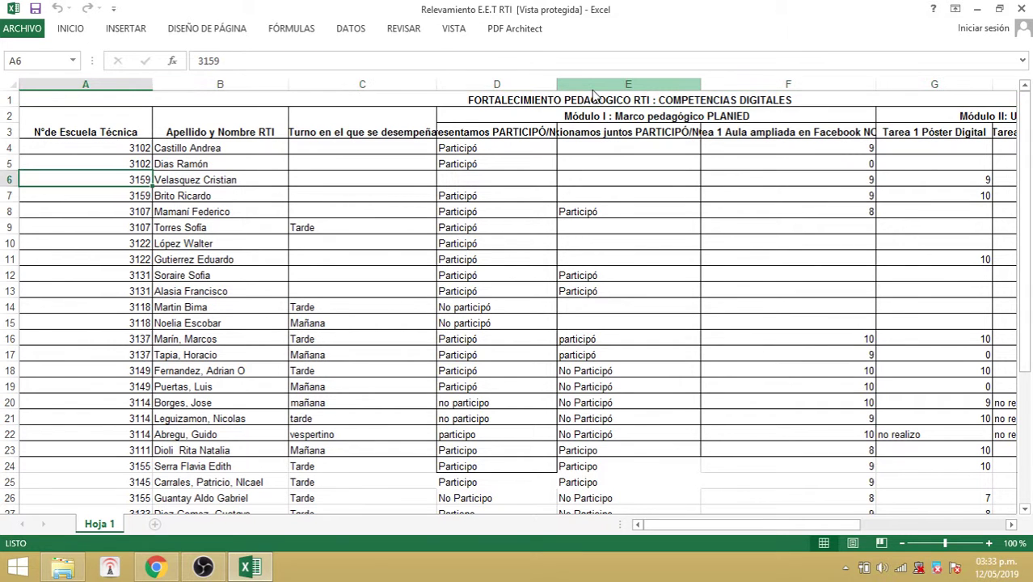
{"action": "key", "text": "ctrl+Down"}
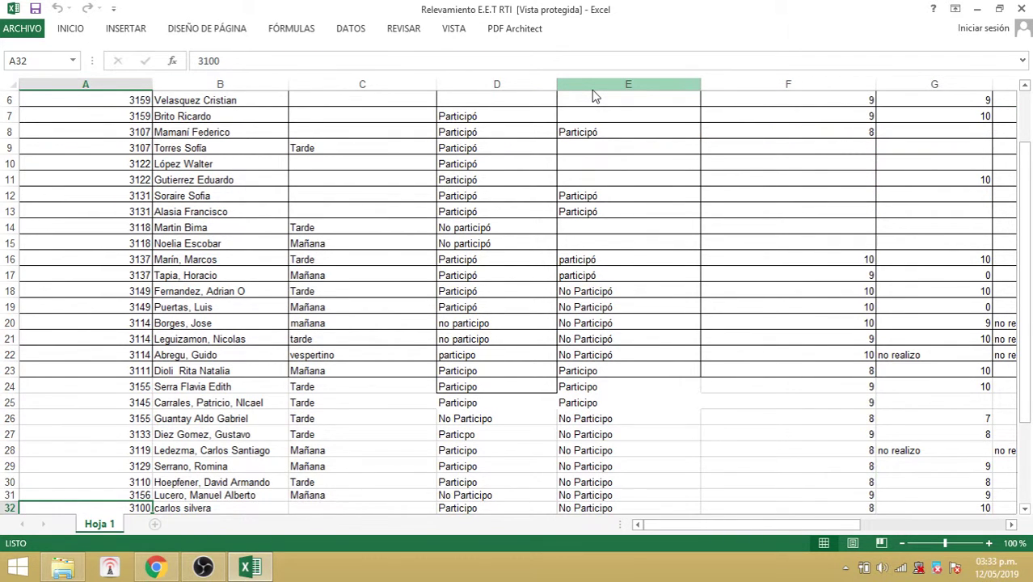
{"action": "key", "text": "Down"}
{"action": "key", "text": "Down"}
{"action": "key", "text": "Down"}
{"action": "key", "text": "Down"}
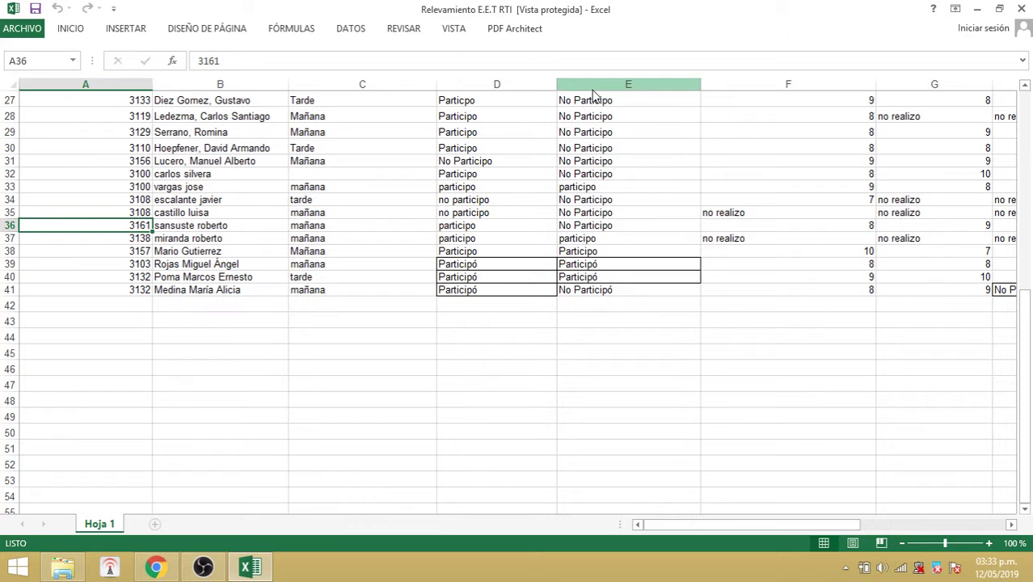
{"action": "key", "text": "ctrl+Up"}
{"action": "key", "text": "Up"}
{"action": "key", "text": "Up"}
{"action": "key", "text": "Up"}
{"action": "key", "text": "Up"}
{"action": "key", "text": "Up"}
{"action": "key", "text": "Up"}
{"action": "key", "text": "Up"}
{"action": "key", "text": "Up"}
{"action": "key", "text": "Up"}
{"action": "key", "text": "Up"}
{"action": "key", "text": "Up"}
{"action": "key", "text": "Up"}
{"action": "key", "text": "Up"}
{"action": "key", "text": "Up"}
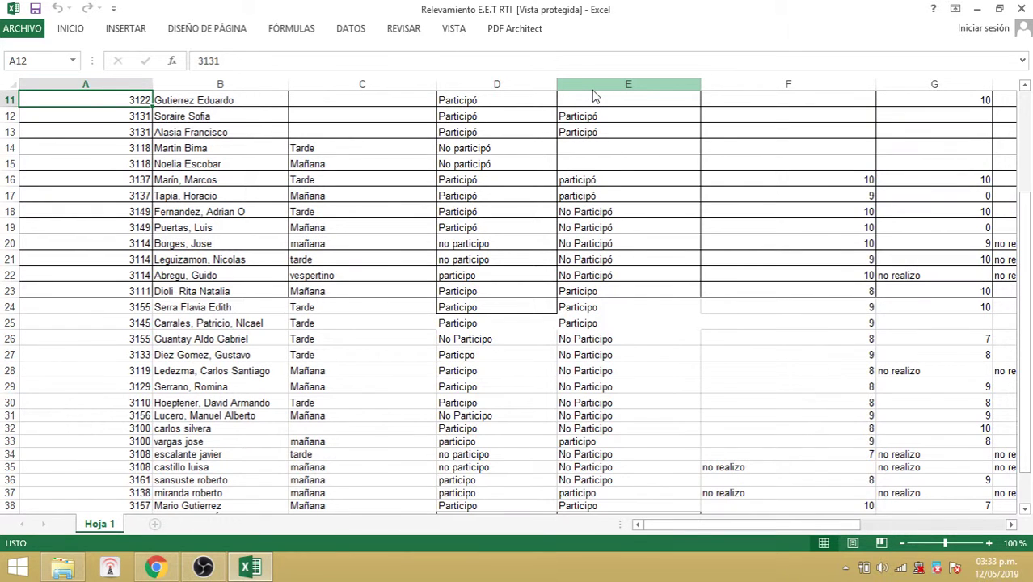
{"action": "key", "text": "Up"}
{"action": "key", "text": "Up"}
{"action": "key", "text": "Up"}
{"action": "key", "text": "Up"}
{"action": "key", "text": "Up"}
{"action": "key", "text": "Up"}
{"action": "key", "text": "Up"}
{"action": "key", "text": "Up"}
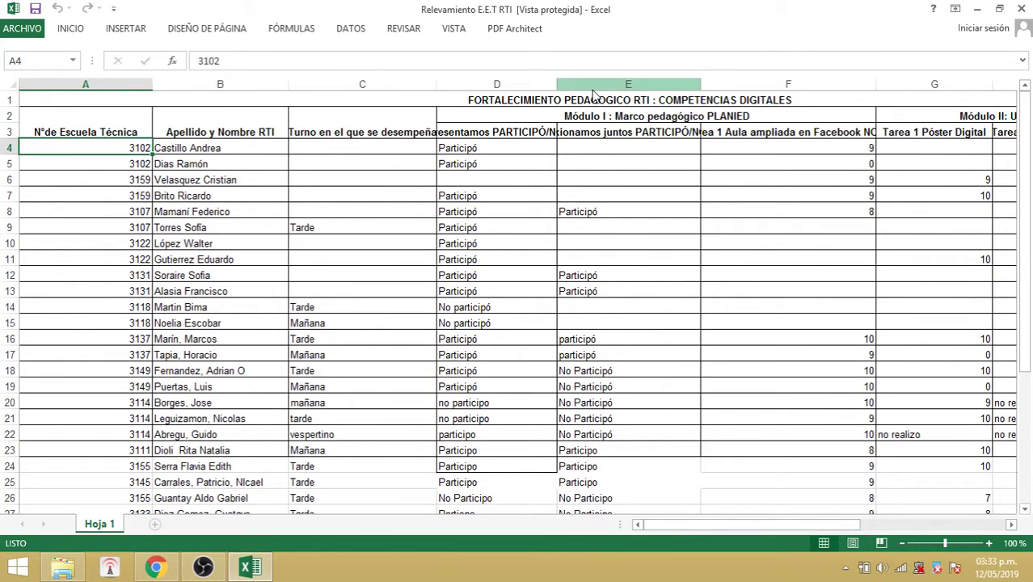
{"action": "key", "text": "Down"}
{"action": "key", "text": "Down"}
{"action": "key", "text": "ctrl+Down"}
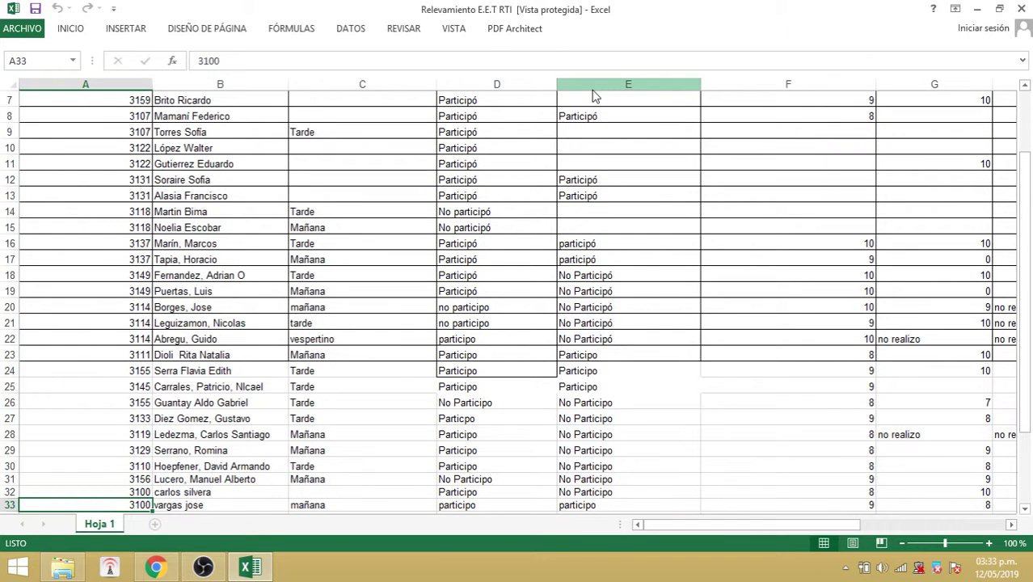
{"action": "key", "text": "ctrl+Home"}
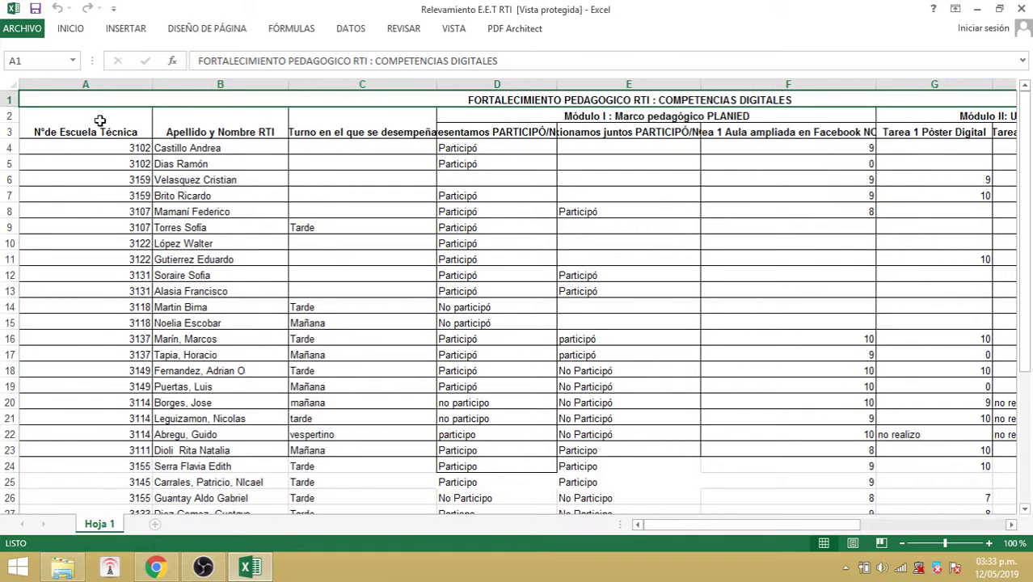
Step: Select the school number in cell A4 and enable editing for the protected workbook
{"action": "left_click", "coordinate": [47, 136]}
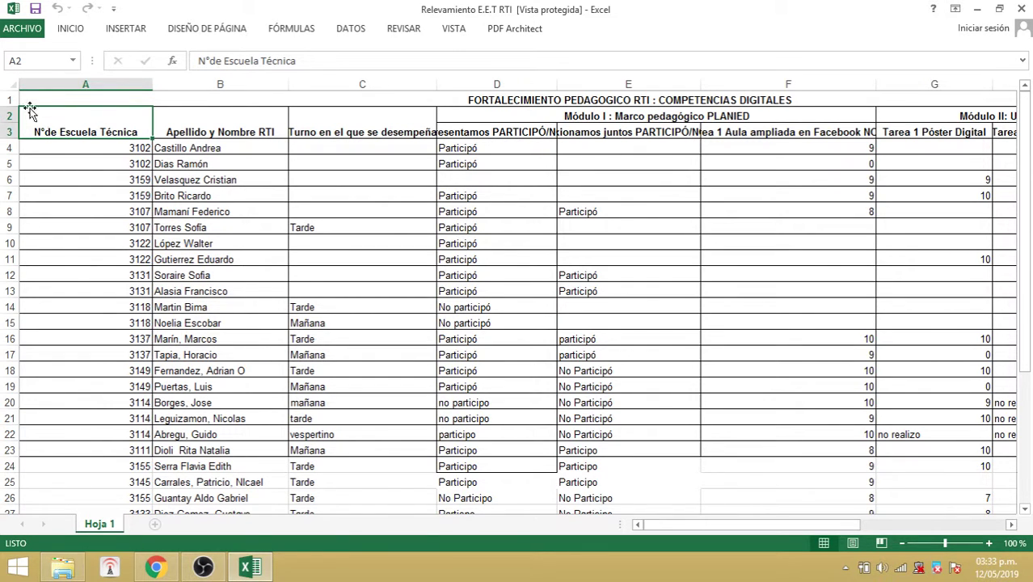
{"action": "left_click", "coordinate": [47, 146]}
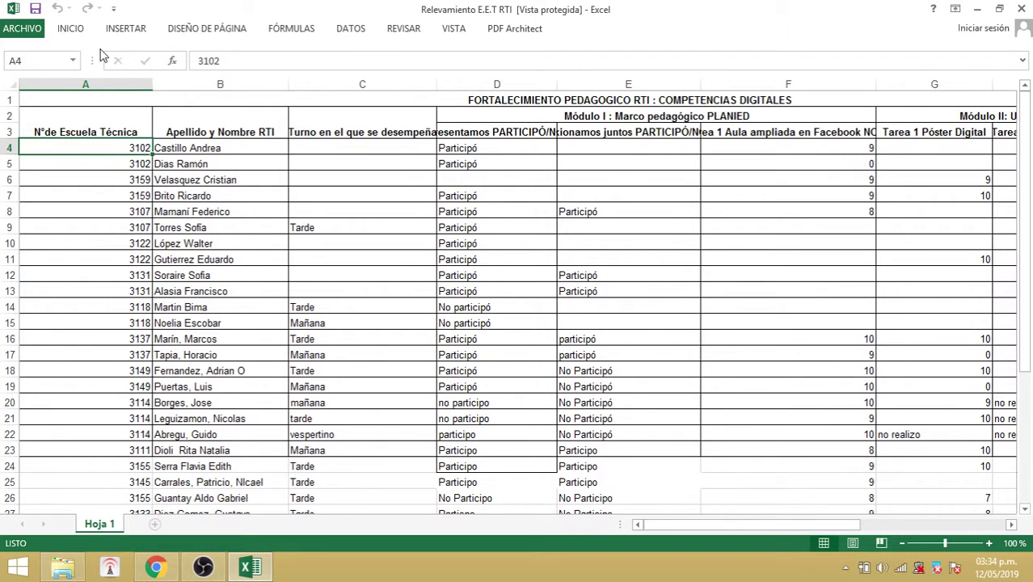
{"action": "left_click", "coordinate": [252, 67]}
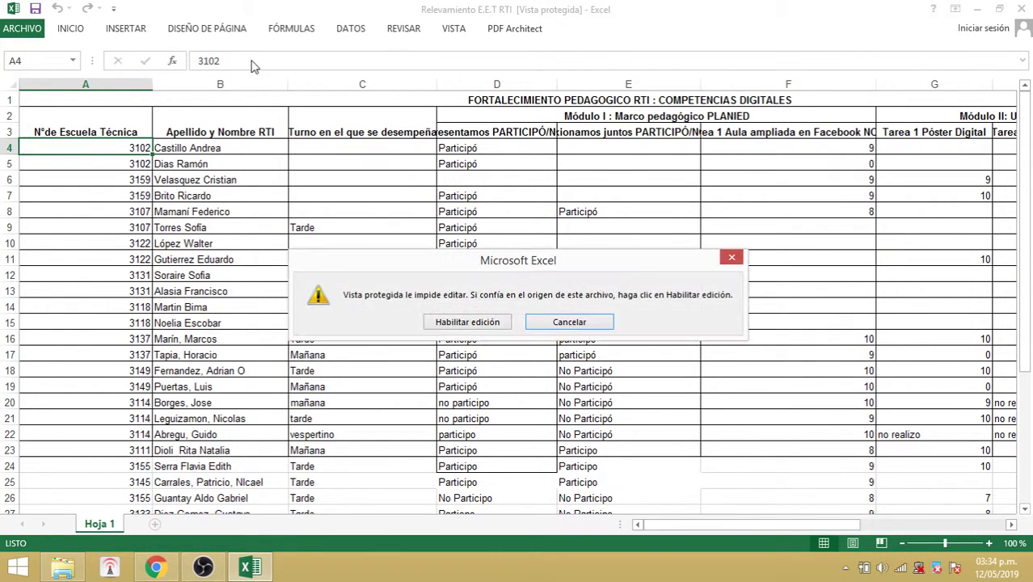
{"action": "left_click", "coordinate": [732, 259]}
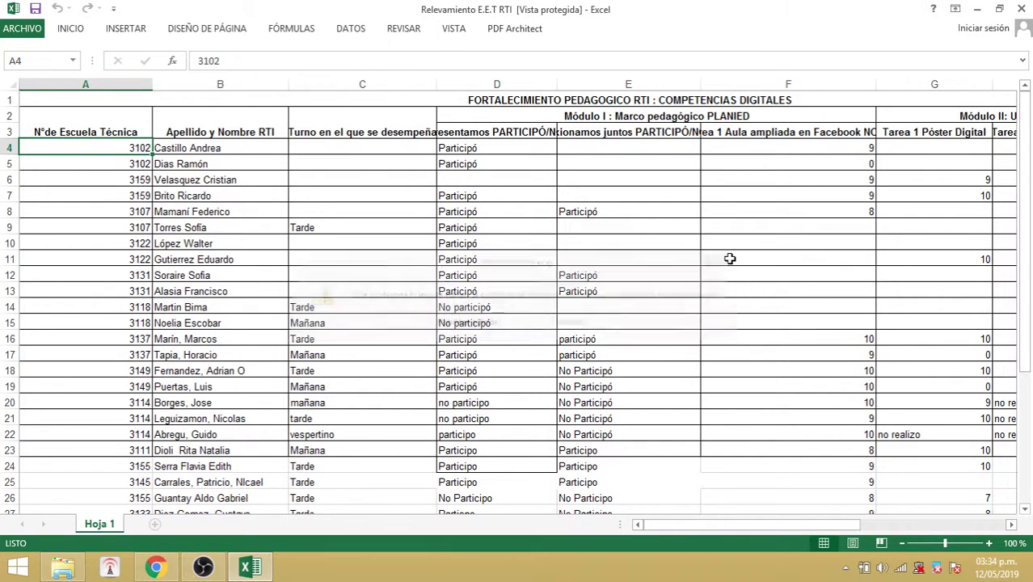
{"action": "left_click", "coordinate": [338, 69]}
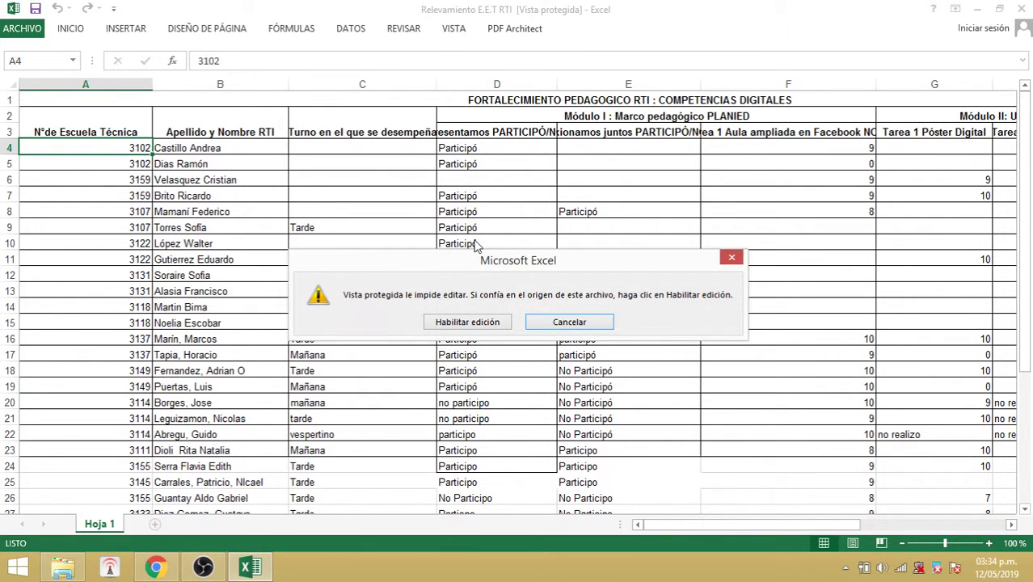
{"action": "left_click", "coordinate": [481, 323]}
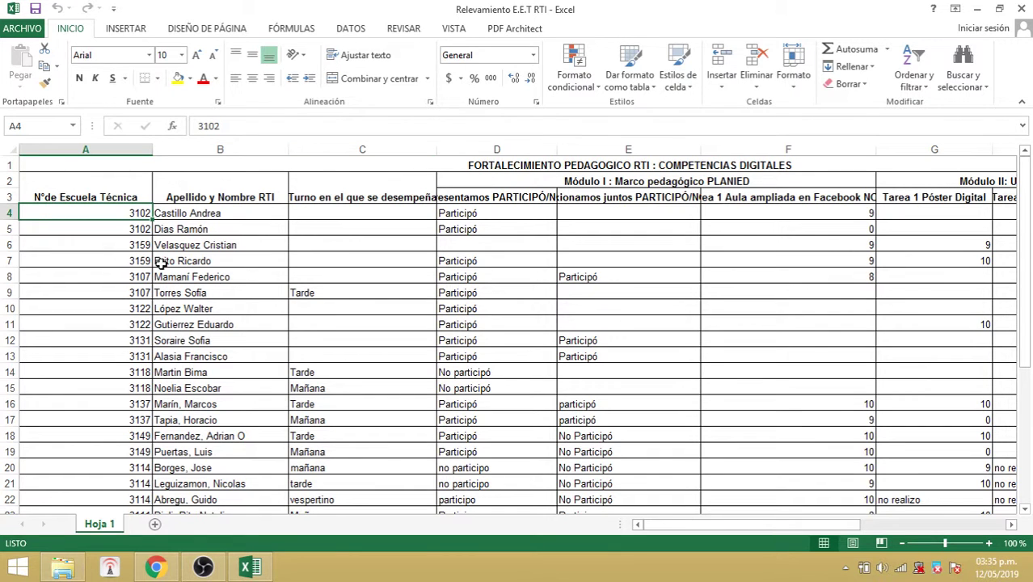
Step: Select the school number and name column headings and the merged title in row 1 to examine the header cells
{"action": "left_click", "coordinate": [101, 197]}
{"action": "left_click", "coordinate": [98, 208]}
{"action": "left_click", "coordinate": [161, 211]}
{"action": "left_click", "coordinate": [196, 187]}
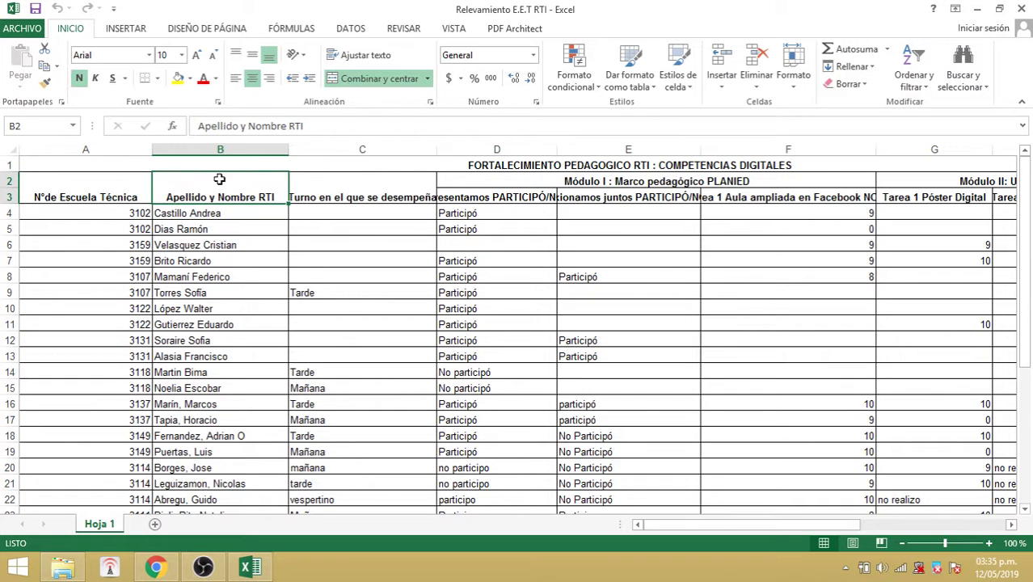
{"action": "left_click", "coordinate": [429, 161]}
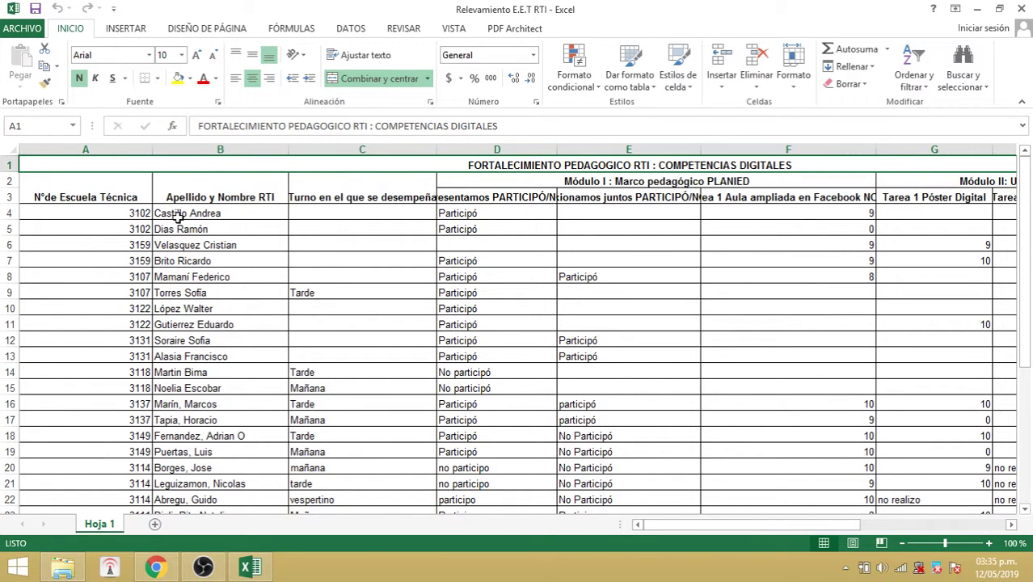
Step: Select cells A4, B4, D4, E5 and G9 among others to examine numeric, text and empty data cells
{"action": "left_click", "coordinate": [131, 214]}
{"action": "left_click", "coordinate": [185, 216]}
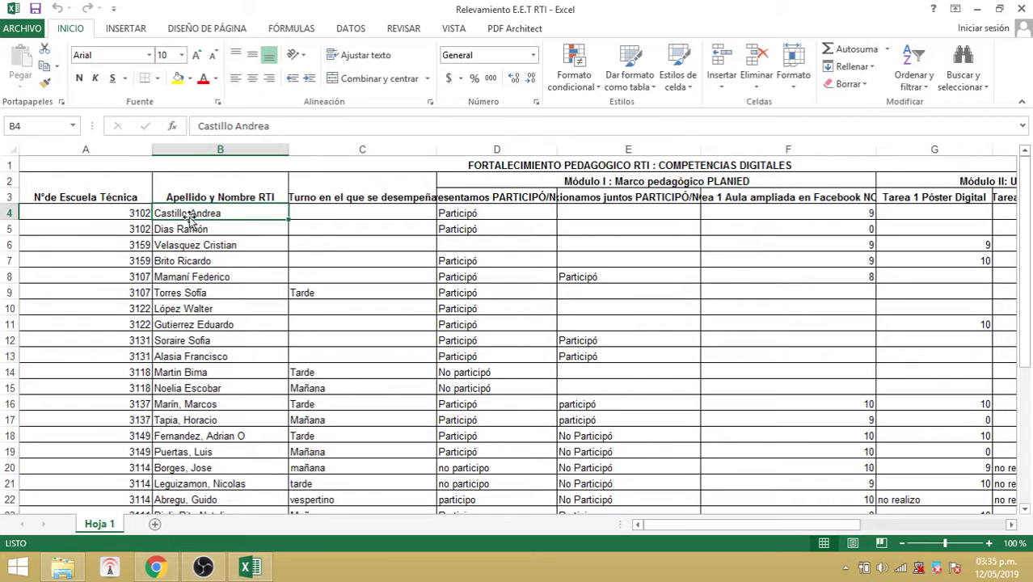
{"action": "left_click", "coordinate": [318, 228]}
{"action": "left_click", "coordinate": [472, 243]}
{"action": "left_click", "coordinate": [462, 209]}
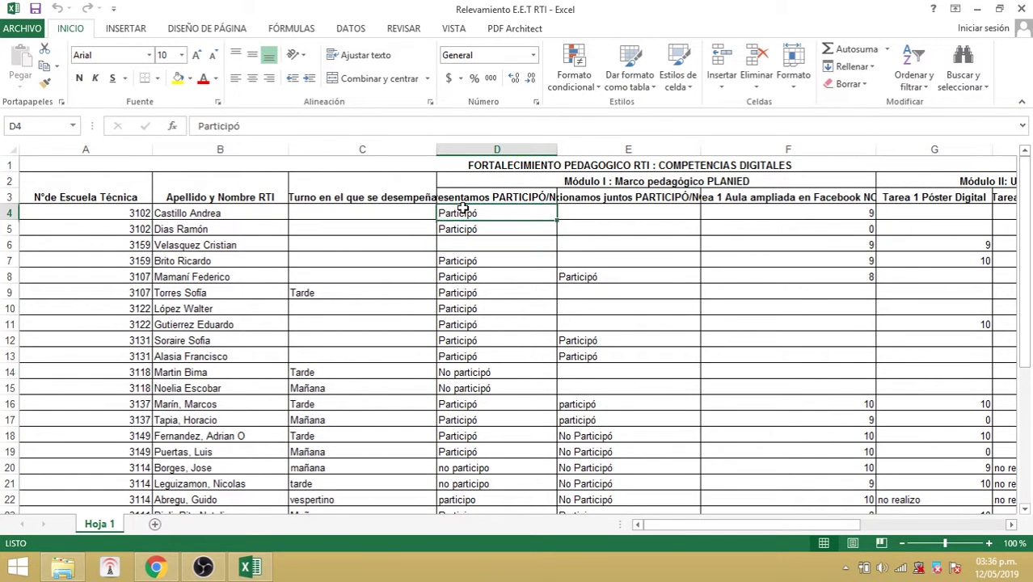
{"action": "left_click", "coordinate": [598, 222]}
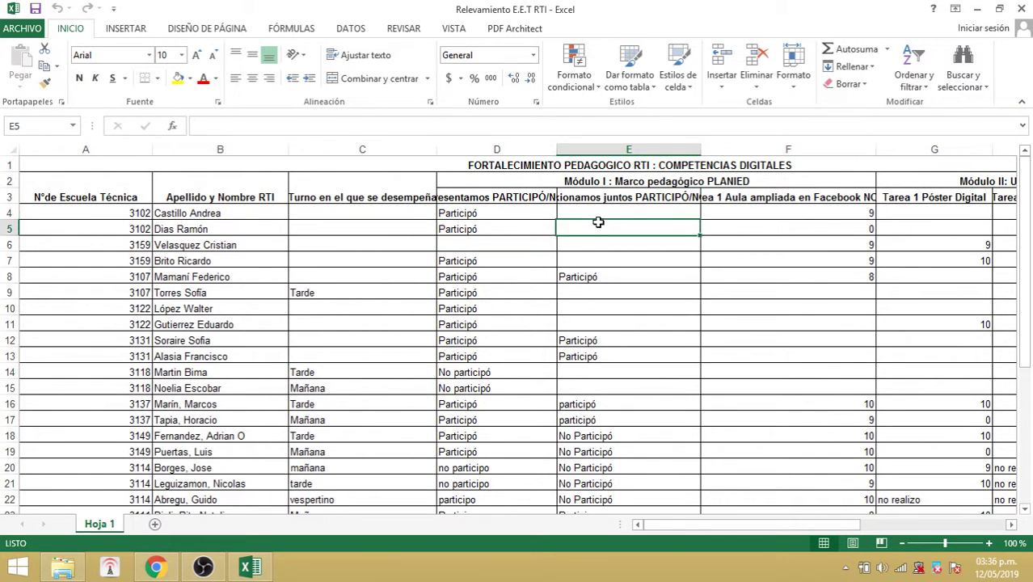
{"action": "left_click", "coordinate": [910, 291]}
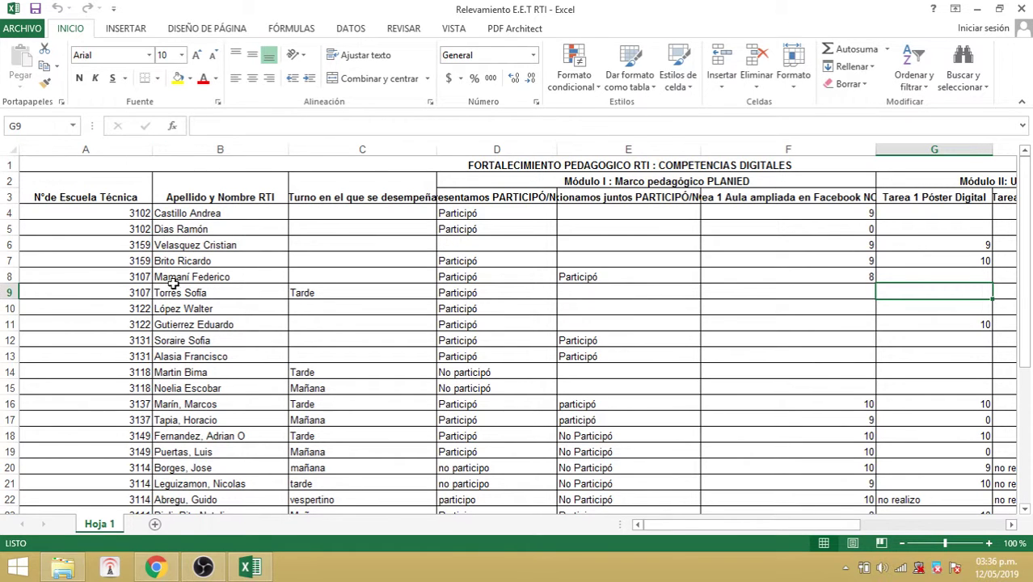
Step: Open the workbook's Información view to examine the file options, and return to the worksheet
{"action": "left_click_drag", "start_coordinate": [1030, 292], "coordinate": [1007, 212]}
{"action": "left_click", "coordinate": [24, 29]}
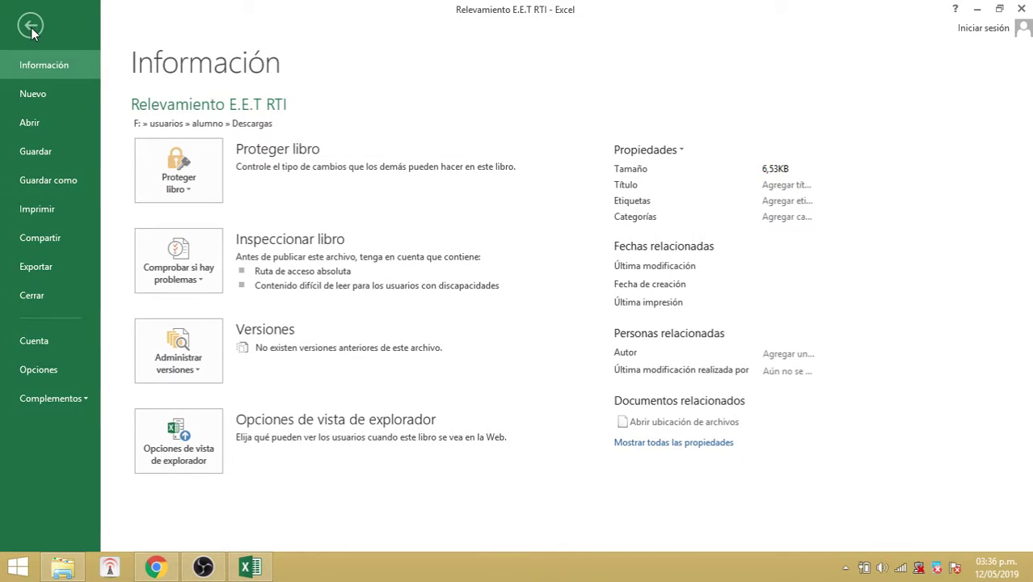
{"action": "left_click", "coordinate": [31, 27]}
{"action": "left_click", "coordinate": [24, 29]}
{"action": "left_click", "coordinate": [20, 26]}
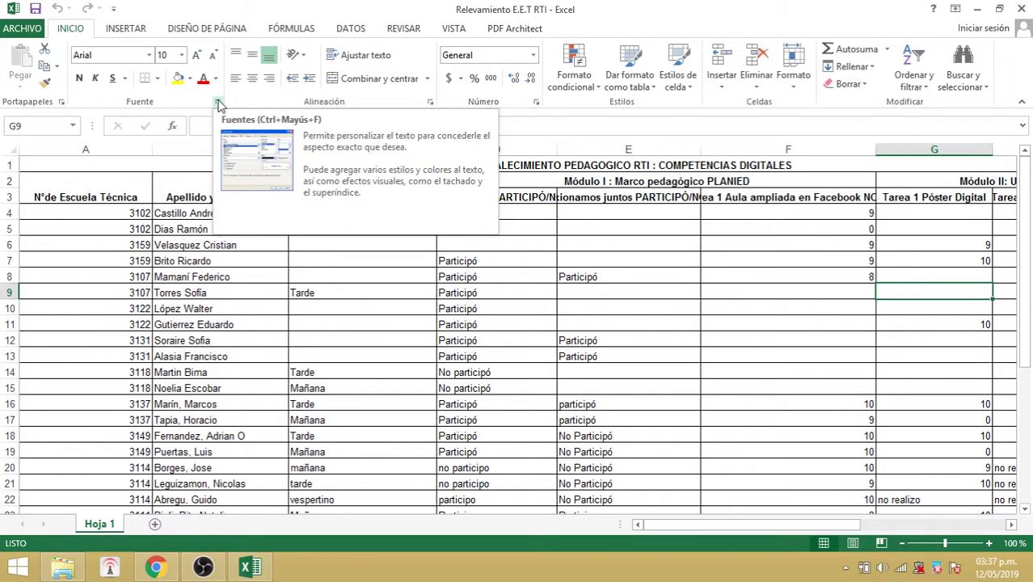
Step: Examine the Fuente, Número and Alineación settings of the Formato de celdas dialog for cell G9 without changing them
{"action": "left_click", "coordinate": [218, 102]}
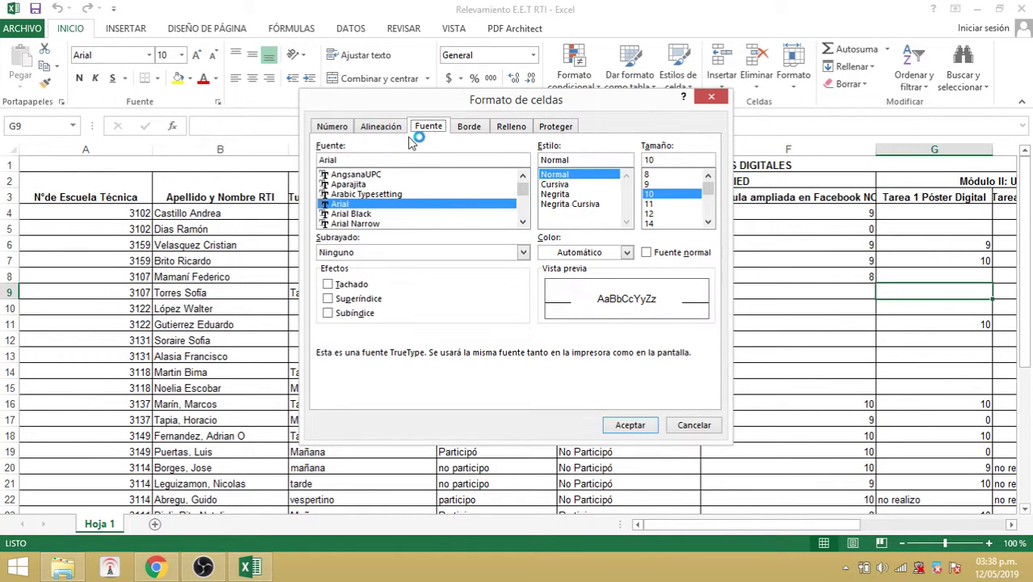
{"action": "left_click", "coordinate": [710, 97]}
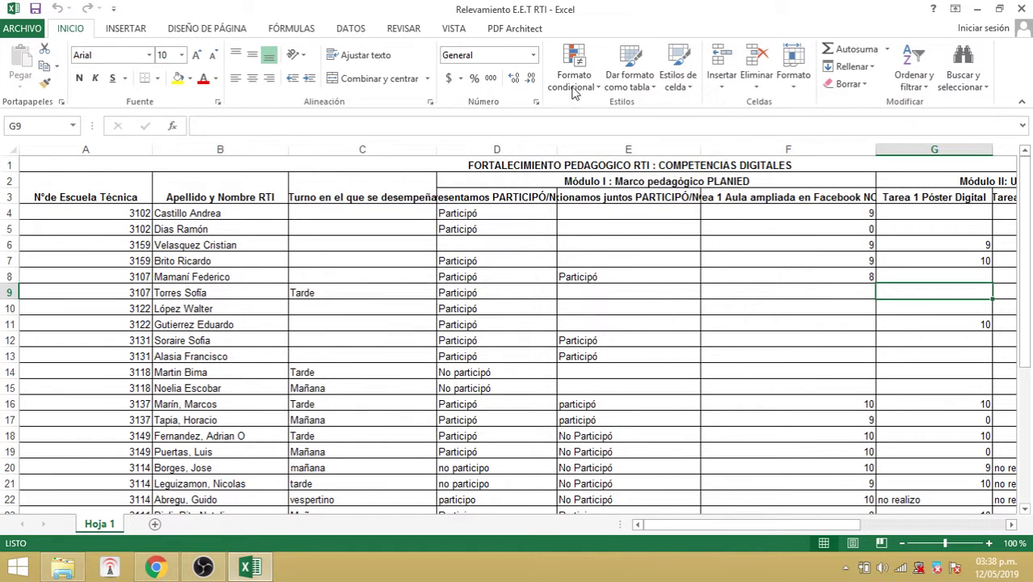
{"action": "left_click", "coordinate": [536, 103]}
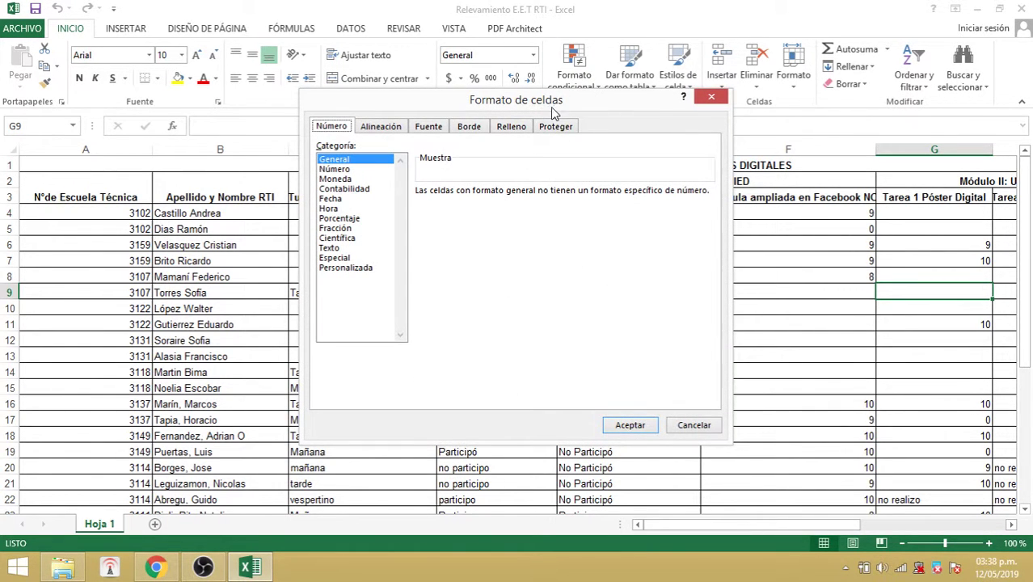
{"action": "left_click", "coordinate": [711, 98]}
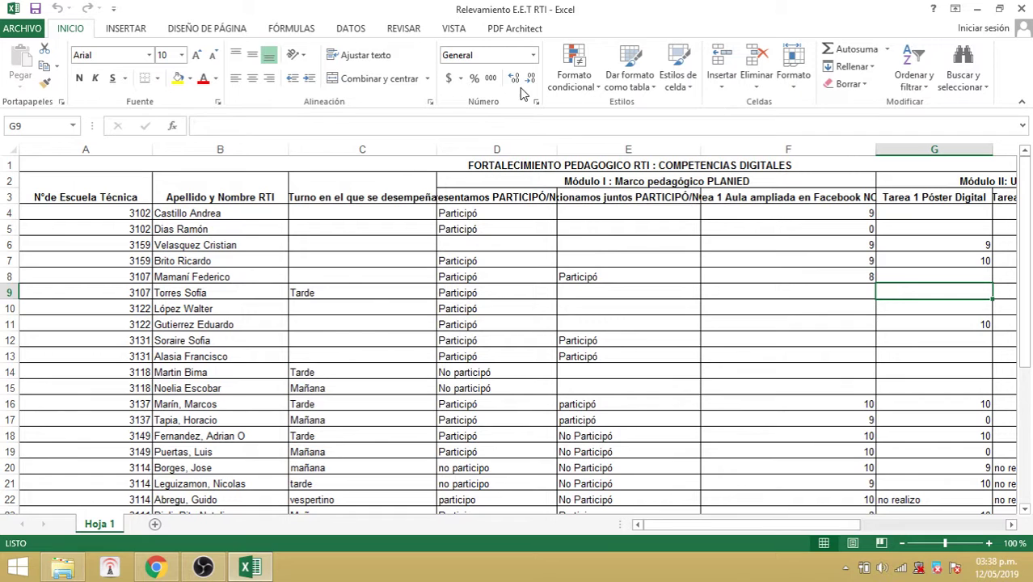
{"action": "left_click", "coordinate": [430, 104]}
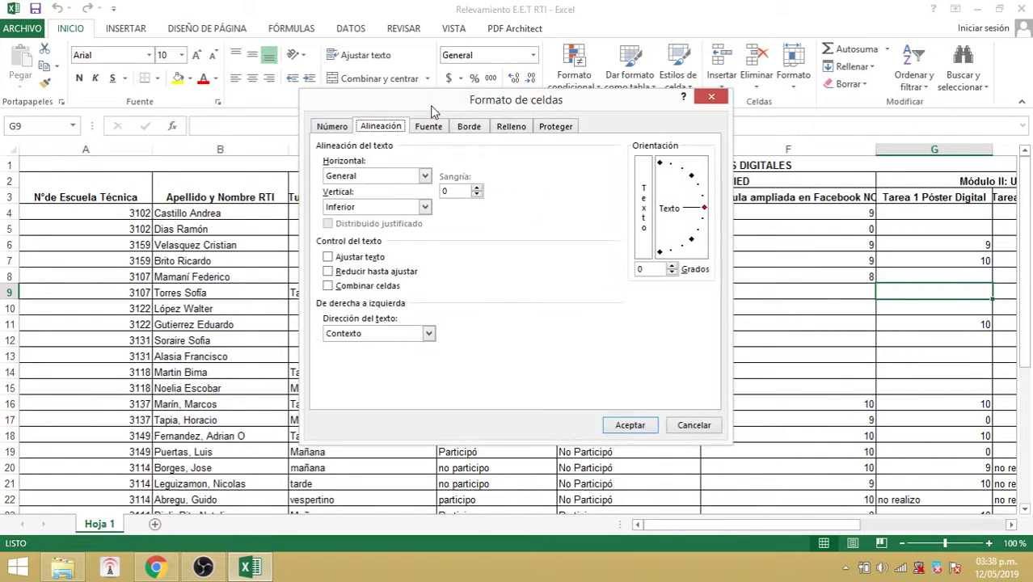
{"action": "left_click", "coordinate": [710, 98]}
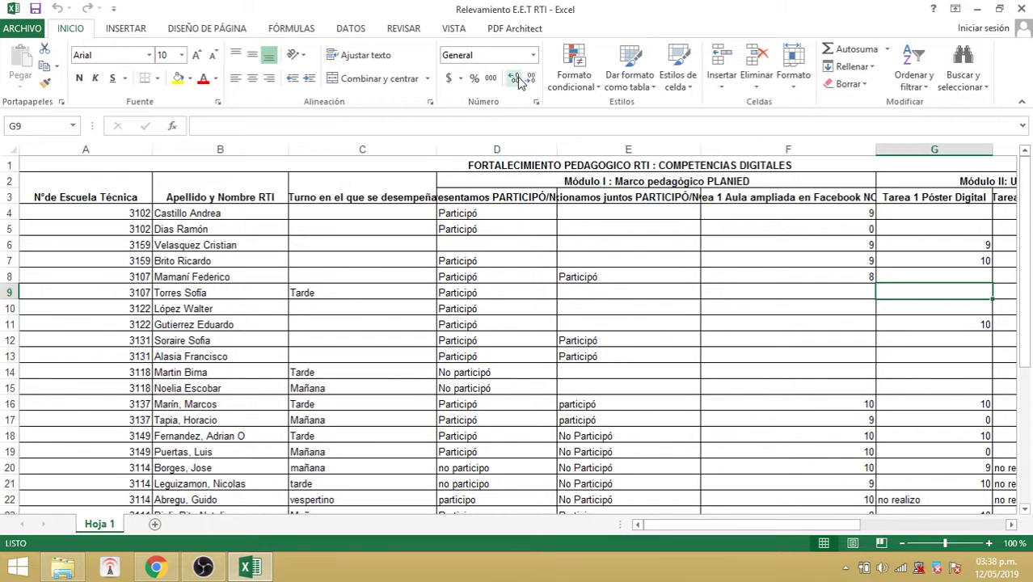
{"action": "left_click", "coordinate": [536, 103]}
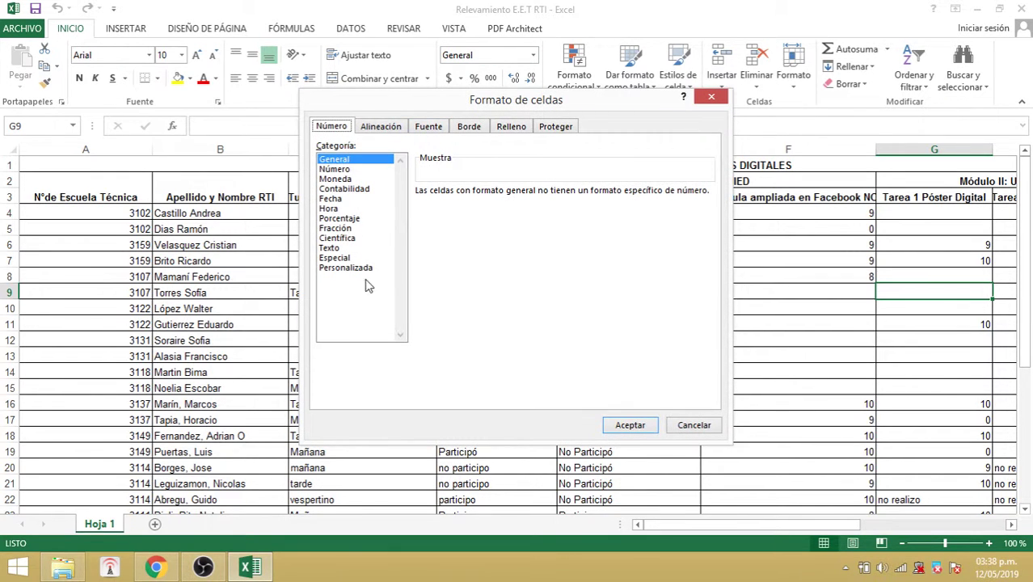
{"action": "left_click", "coordinate": [687, 432]}
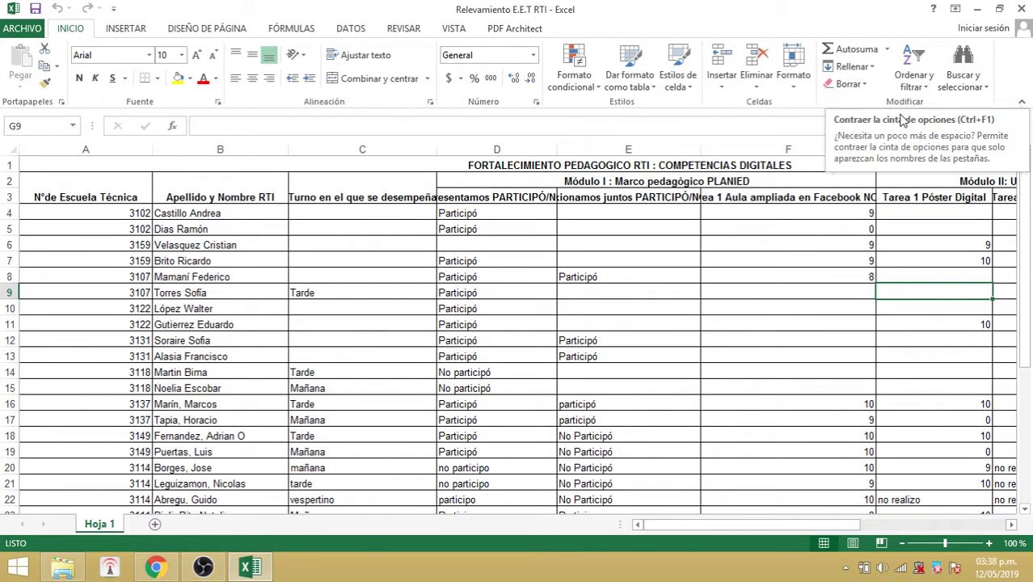
Step: Collapse the ribbon, and expand the formula bar with cell G9 in edit mode
{"action": "left_click", "coordinate": [1023, 103]}
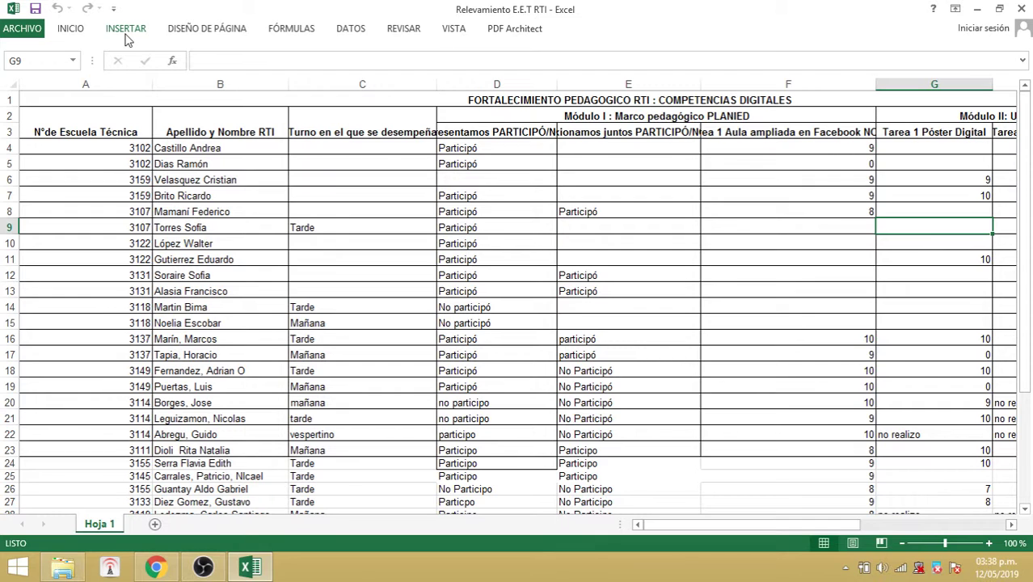
{"action": "key", "text": "F2"}
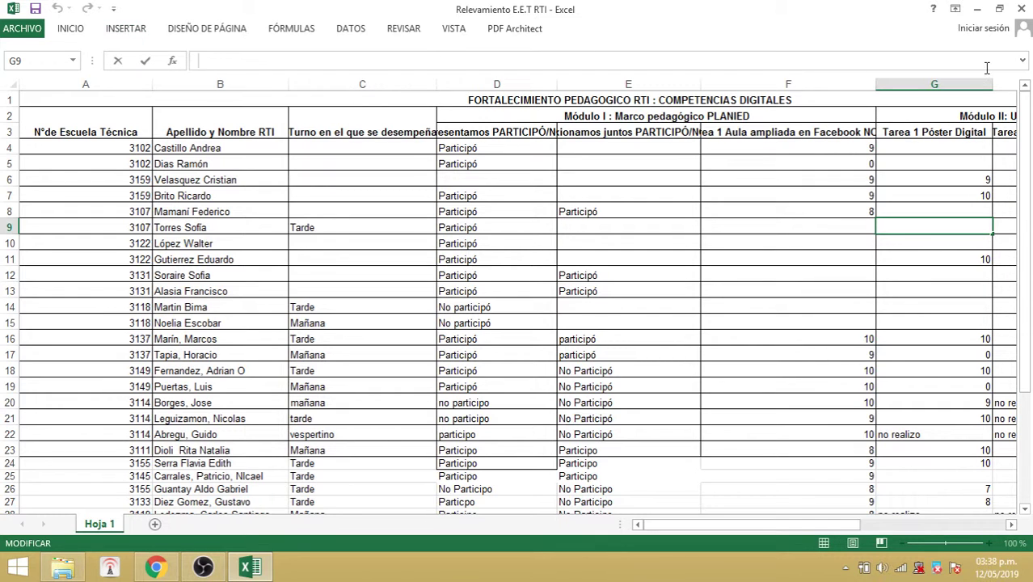
{"action": "left_click", "coordinate": [1023, 60]}
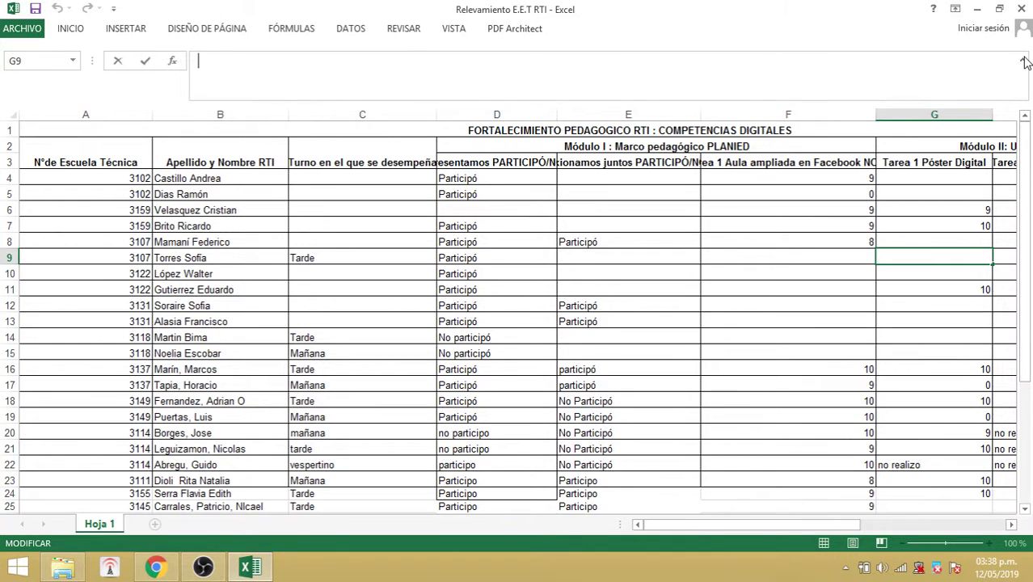
Step: Collapse the expanded formula bar to a single line, and dismiss the Excel Ayuda window
{"action": "left_click", "coordinate": [1023, 61]}
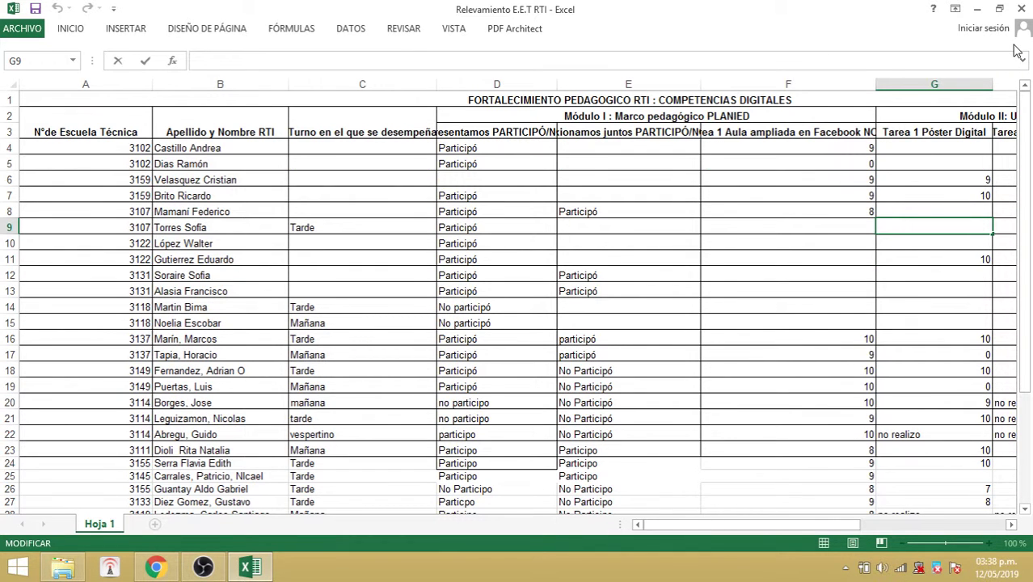
{"action": "right_click", "coordinate": [1015, 46]}
{"action": "left_click", "coordinate": [794, 45]}
{"action": "key", "text": "F1"}
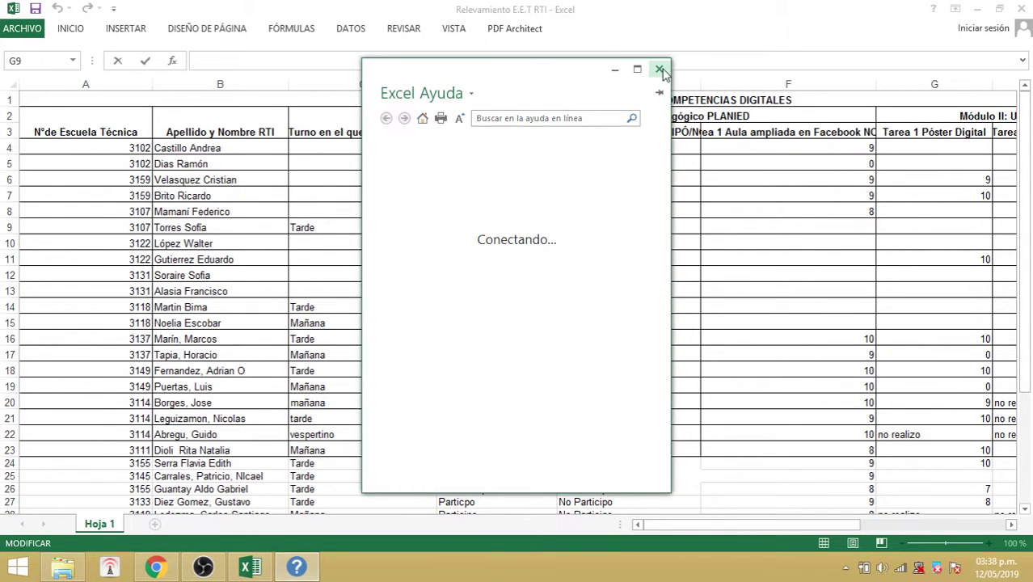
{"action": "left_click", "coordinate": [659, 69]}
Step: Restore the full ribbon with the Inicio commands pinned open, and leave cell G9's edit mode by selecting the A2 header
{"action": "left_click", "coordinate": [453, 29]}
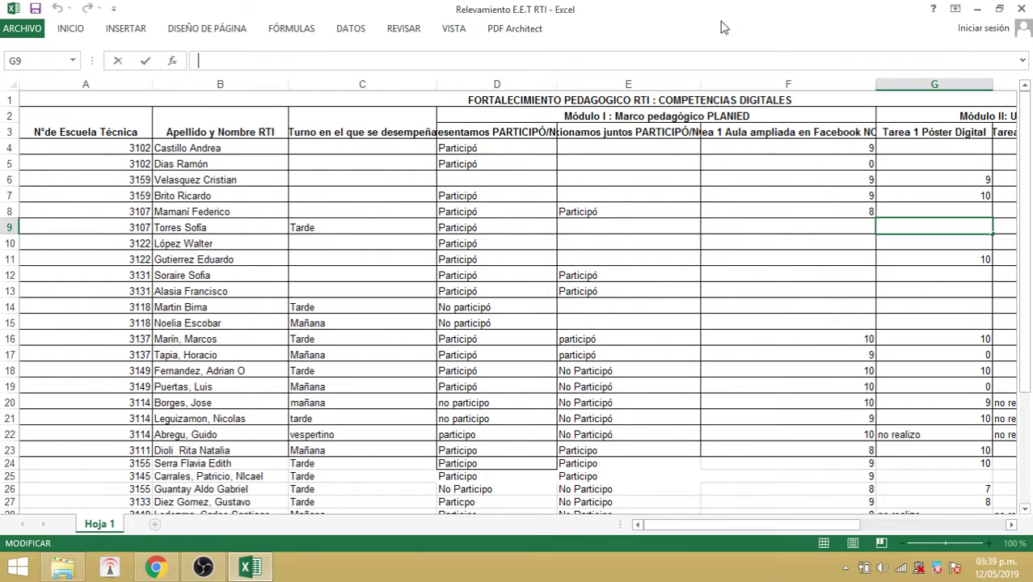
{"action": "key", "text": "ctrl+F1"}
{"action": "left_click", "coordinate": [69, 31]}
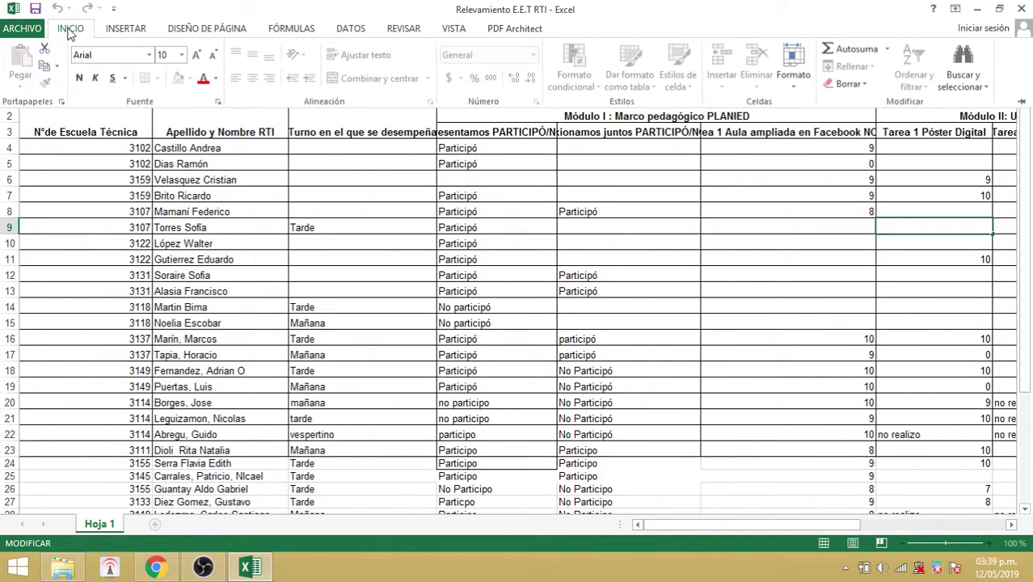
{"action": "left_click", "coordinate": [70, 30]}
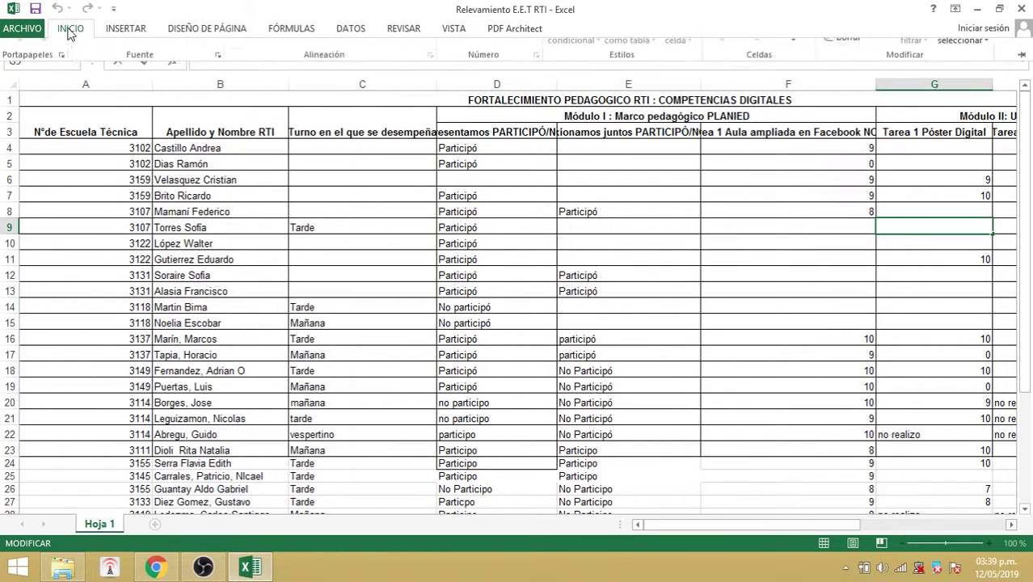
{"action": "left_click", "coordinate": [70, 31]}
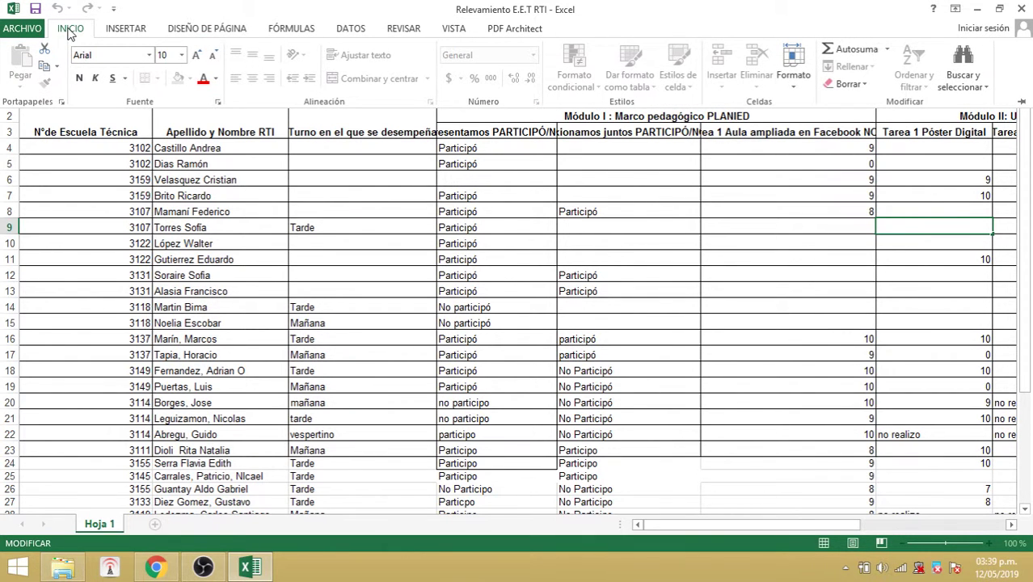
{"action": "double_click", "coordinate": [70, 31]}
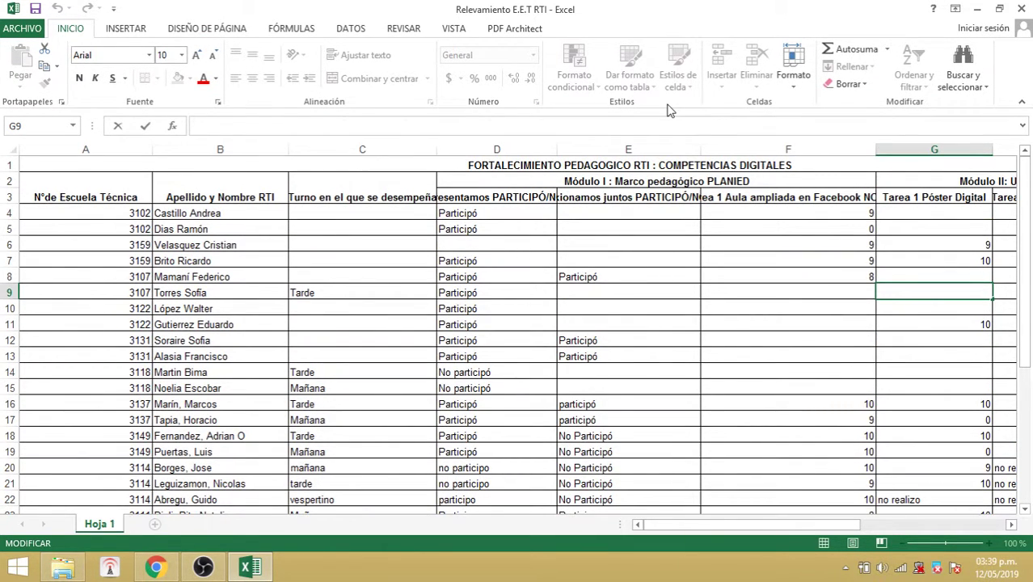
{"action": "left_click", "coordinate": [77, 162]}
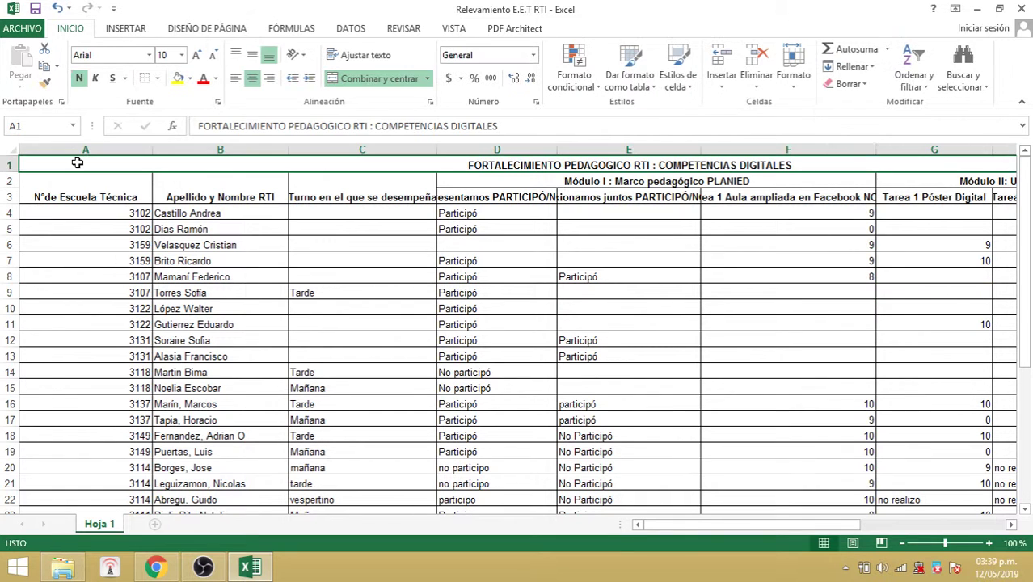
{"action": "left_click", "coordinate": [70, 187]}
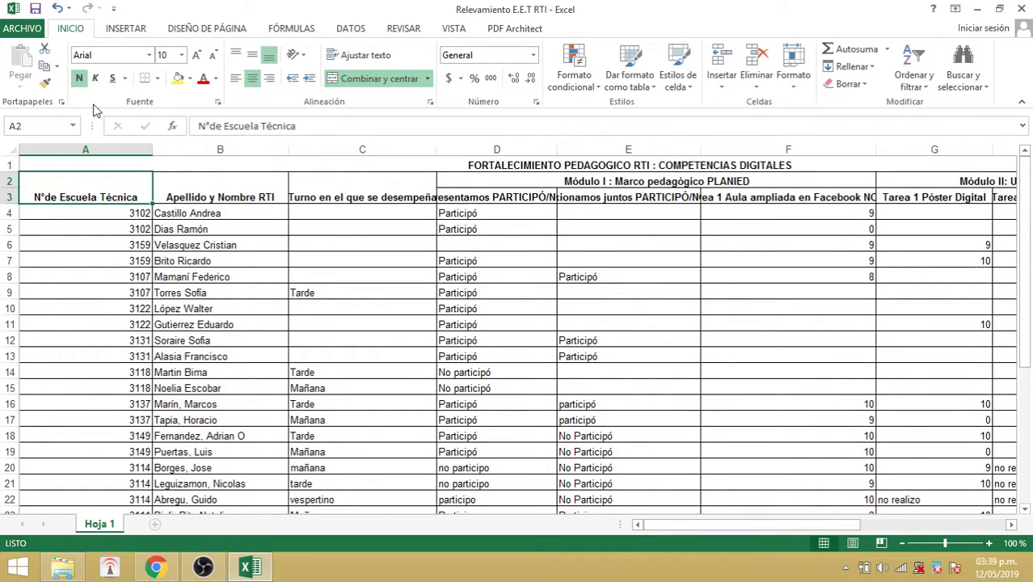
Step: Collapse and restore the ribbon, viewing the Inicio, Insertar and Diseño de página commands temporarily while it is collapsed
{"action": "left_click", "coordinate": [1023, 104]}
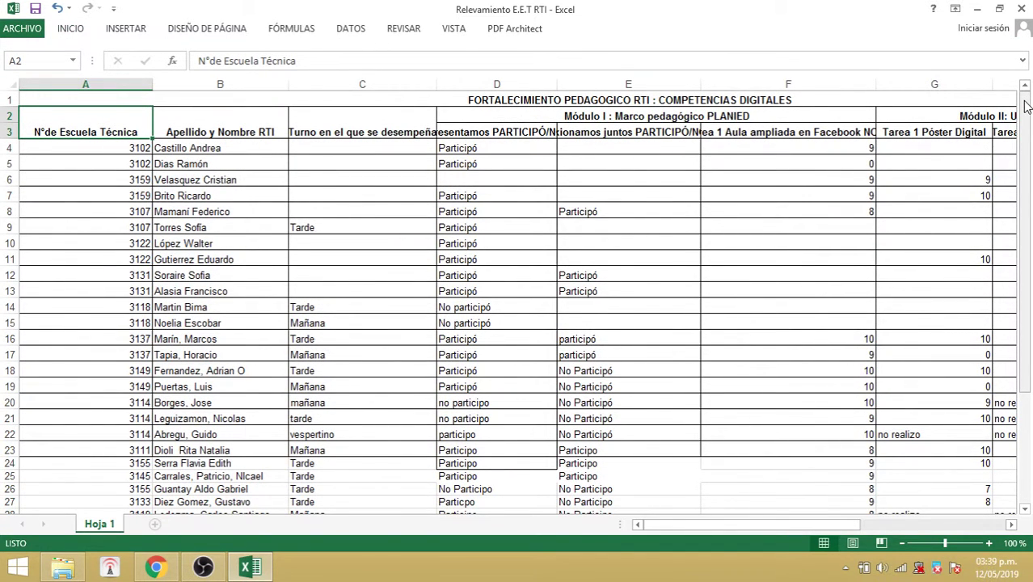
{"action": "key", "text": "ctrl+F1"}
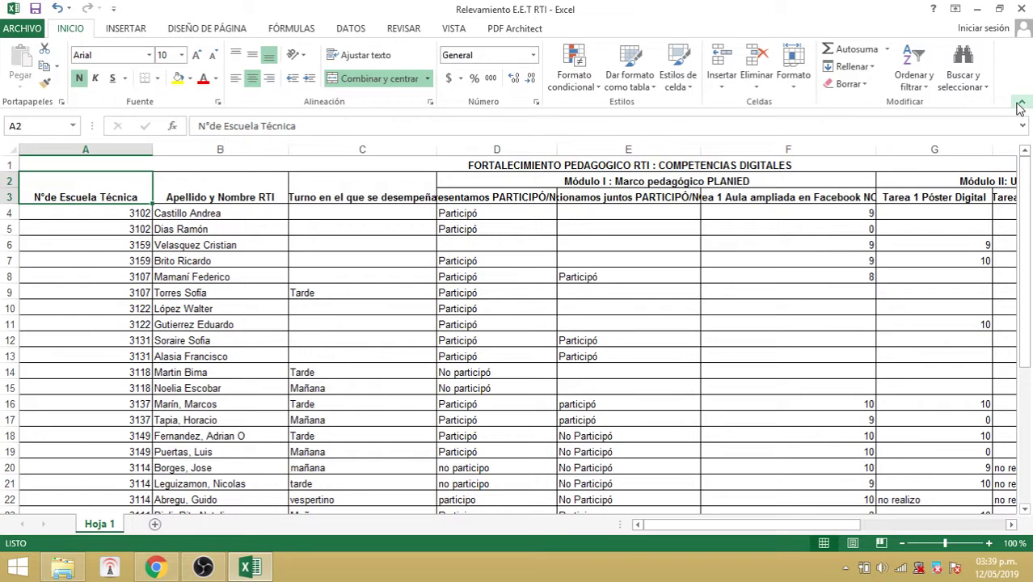
{"action": "left_click", "coordinate": [1019, 106]}
{"action": "left_click", "coordinate": [71, 33]}
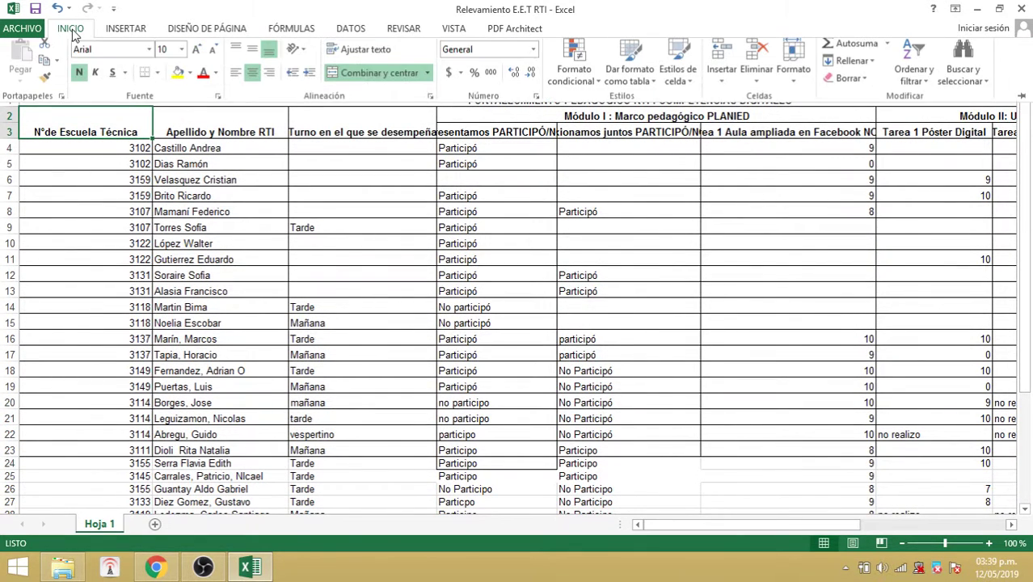
{"action": "left_click", "coordinate": [113, 30]}
{"action": "left_click", "coordinate": [186, 29]}
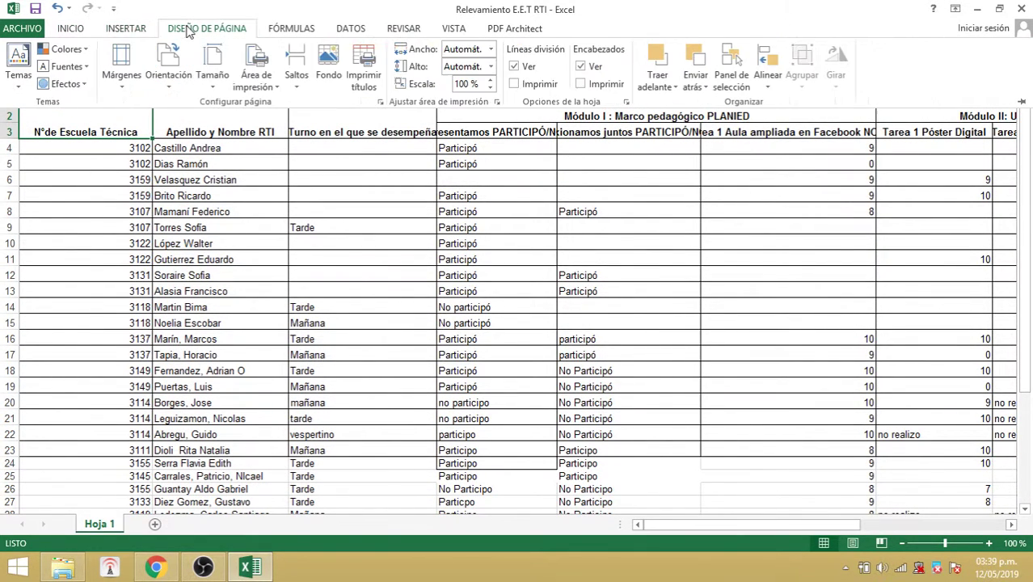
{"action": "left_click", "coordinate": [644, 23]}
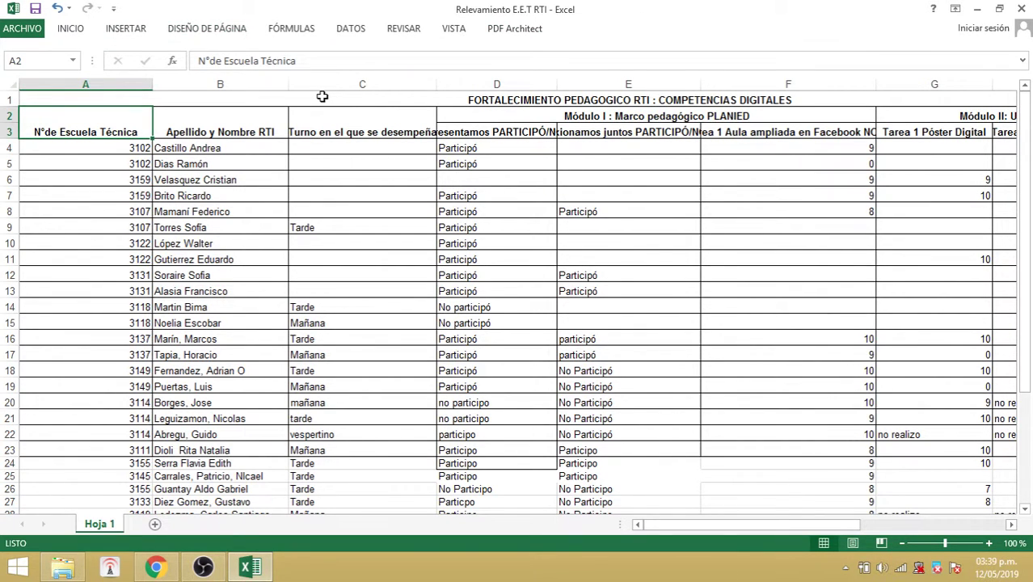
{"action": "key", "text": "ctrl+F1"}
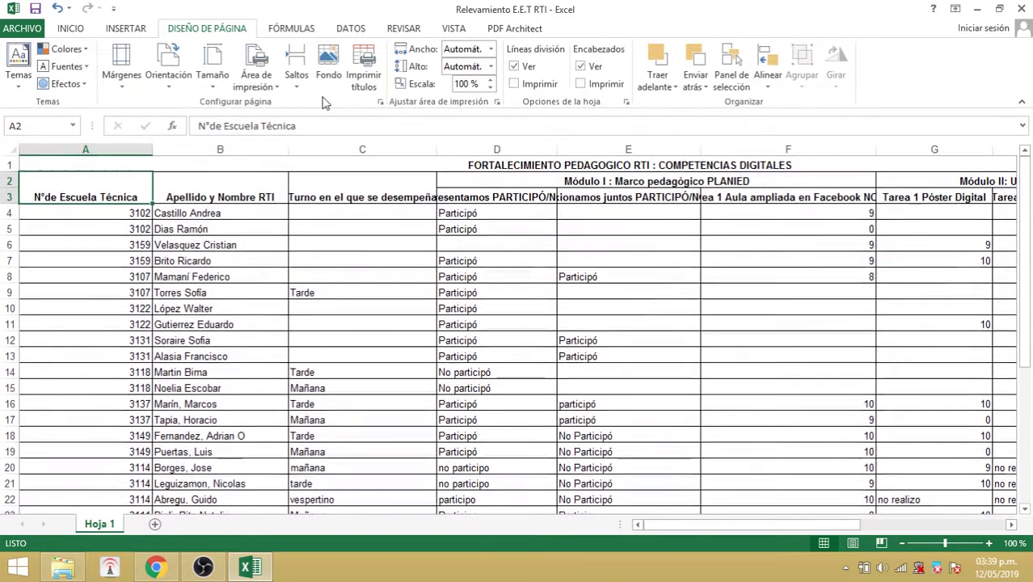
Step: Select cells A4, A5 and A2 to compare their contents in the formula bar, trying in-cell editing on A2
{"action": "left_click", "coordinate": [87, 217]}
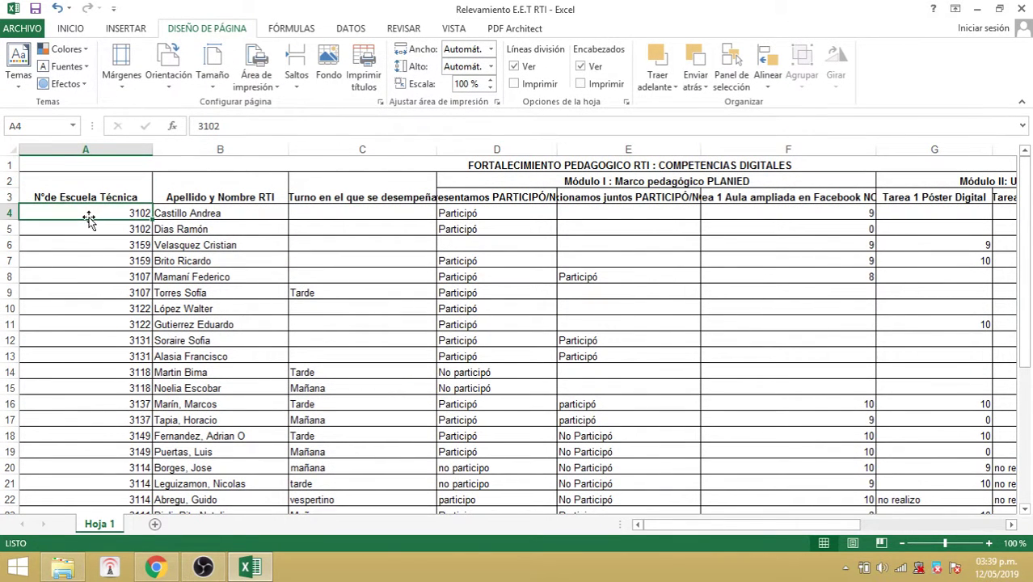
{"action": "left_click", "coordinate": [99, 226]}
{"action": "left_click", "coordinate": [87, 211]}
{"action": "left_click", "coordinate": [84, 202]}
{"action": "double_click", "coordinate": [84, 200]}
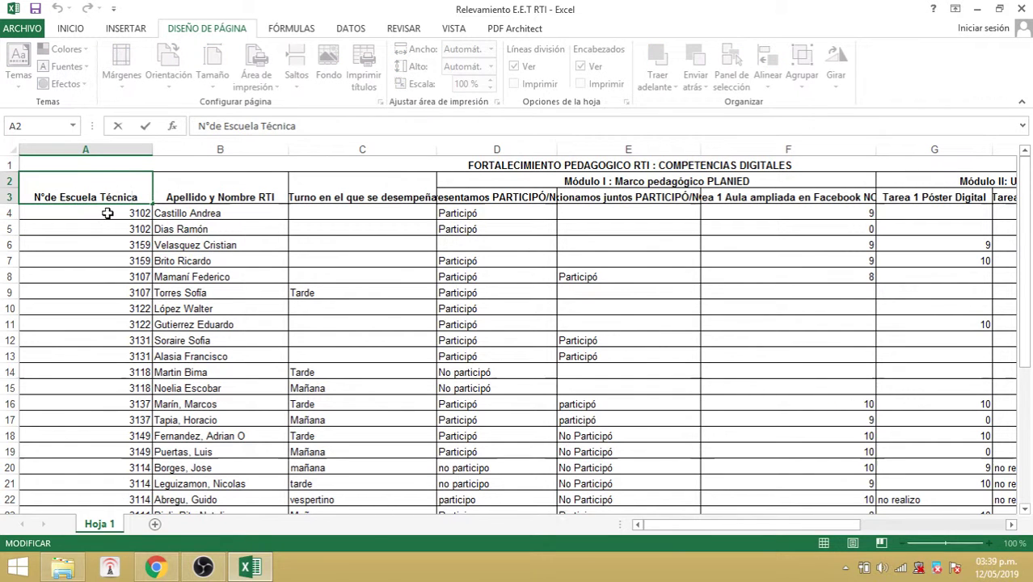
{"action": "left_click", "coordinate": [106, 212]}
{"action": "left_click", "coordinate": [134, 195]}
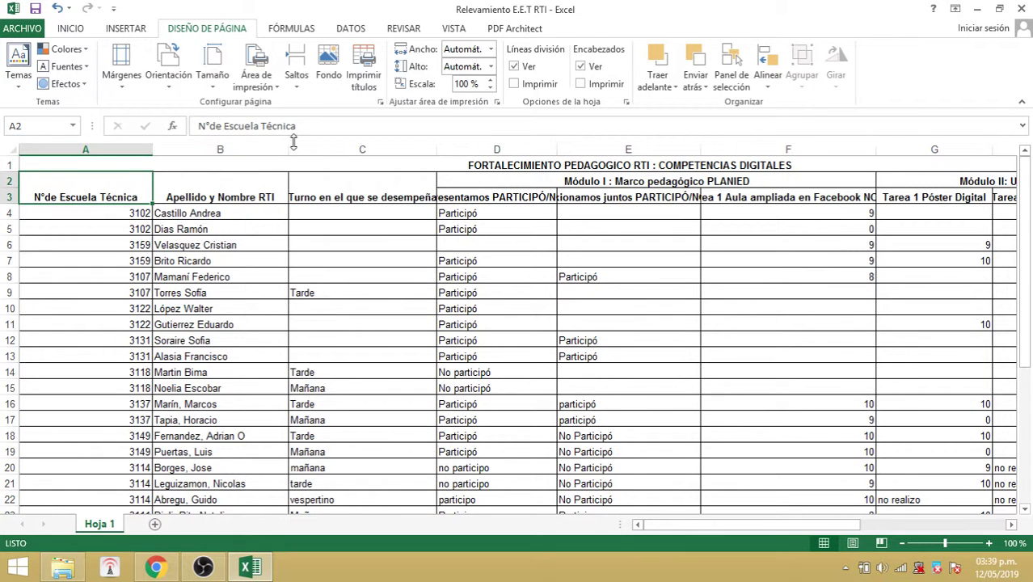
Step: Enter edit mode for the A2 header from the formula bar and inside the cell, and leave without changing the text
{"action": "left_click", "coordinate": [318, 130]}
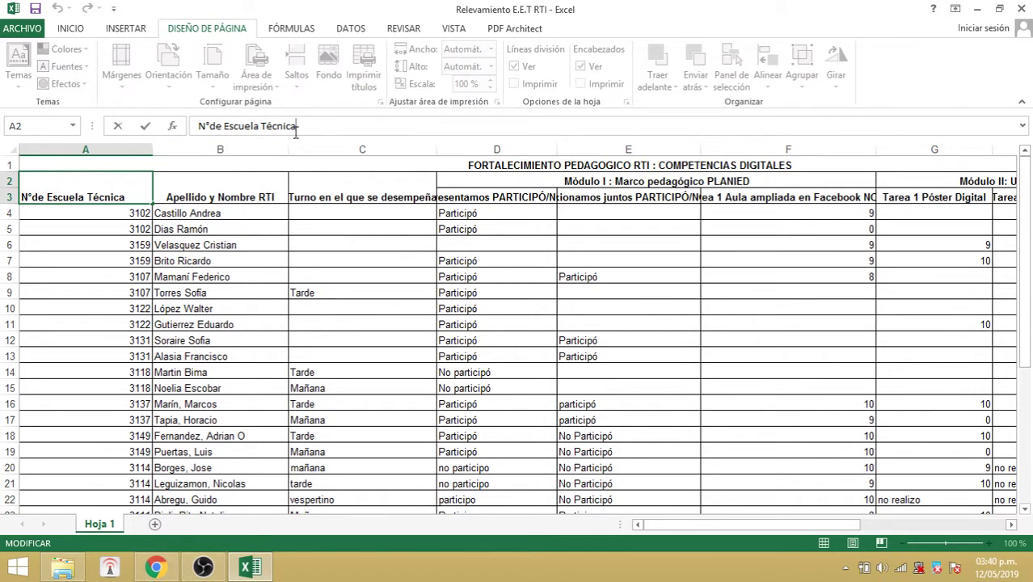
{"action": "left_click", "coordinate": [125, 202]}
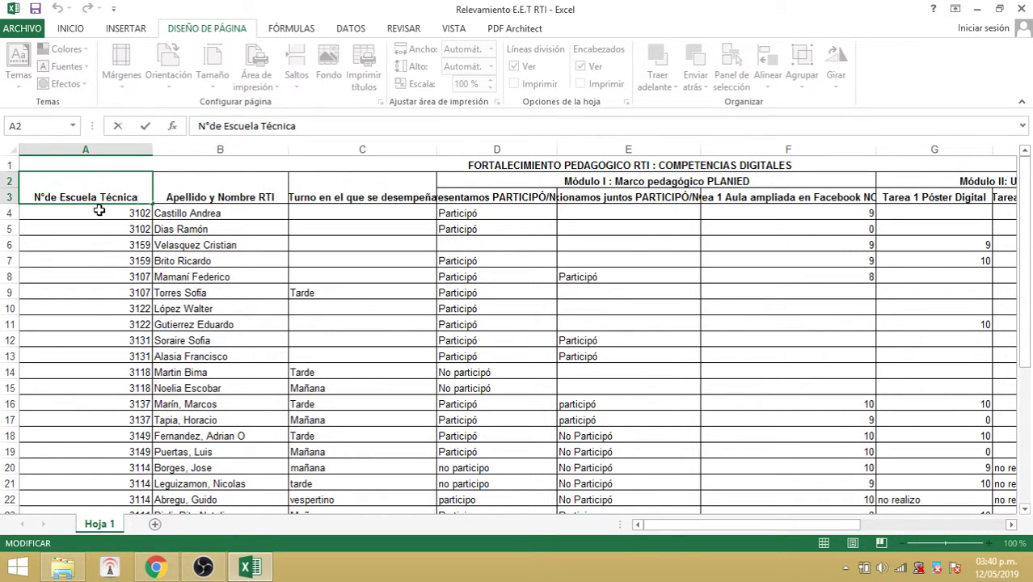
{"action": "key", "text": "Return"}
{"action": "left_click", "coordinate": [94, 198]}
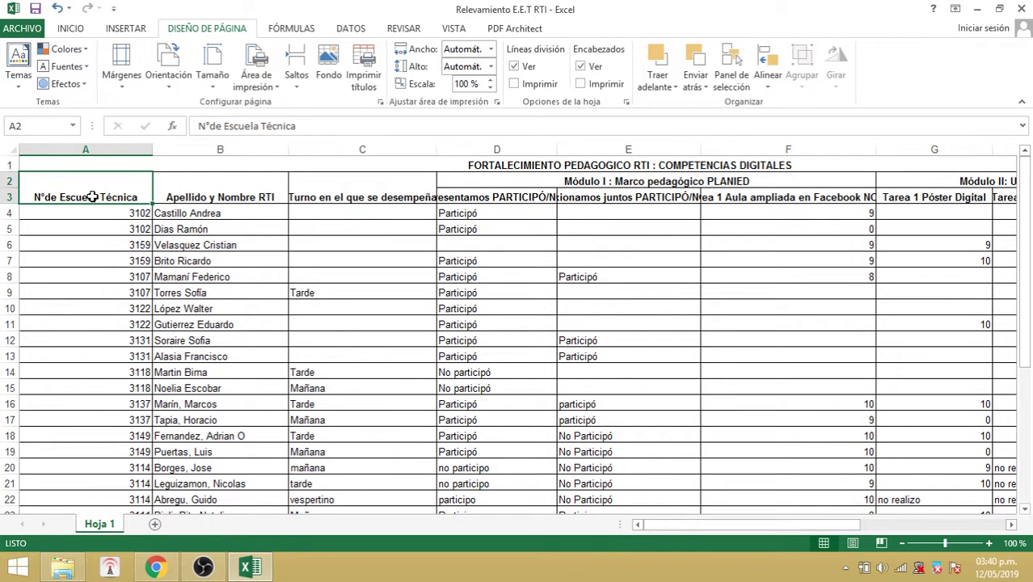
{"action": "double_click", "coordinate": [135, 196]}
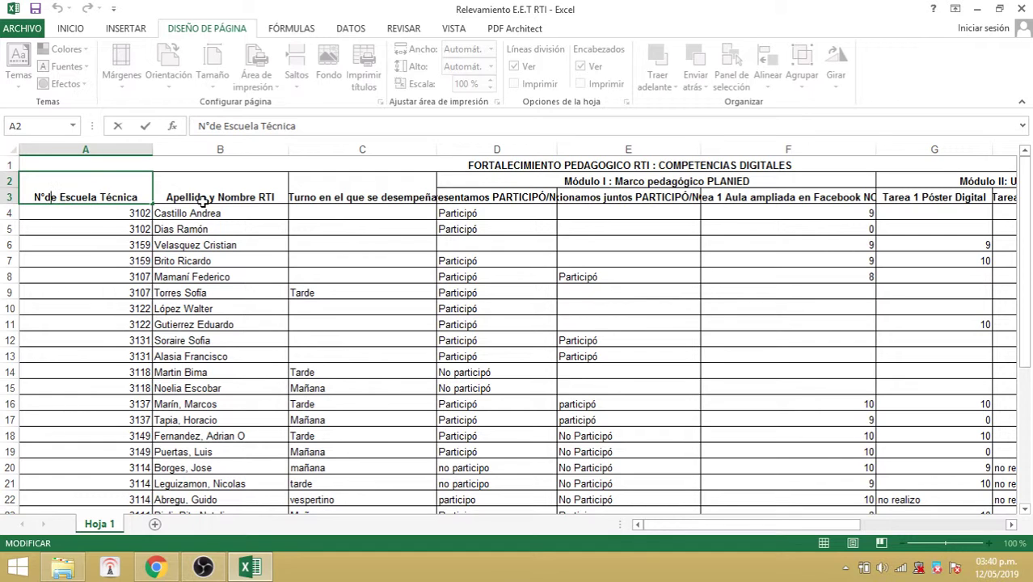
{"action": "left_click", "coordinate": [304, 130]}
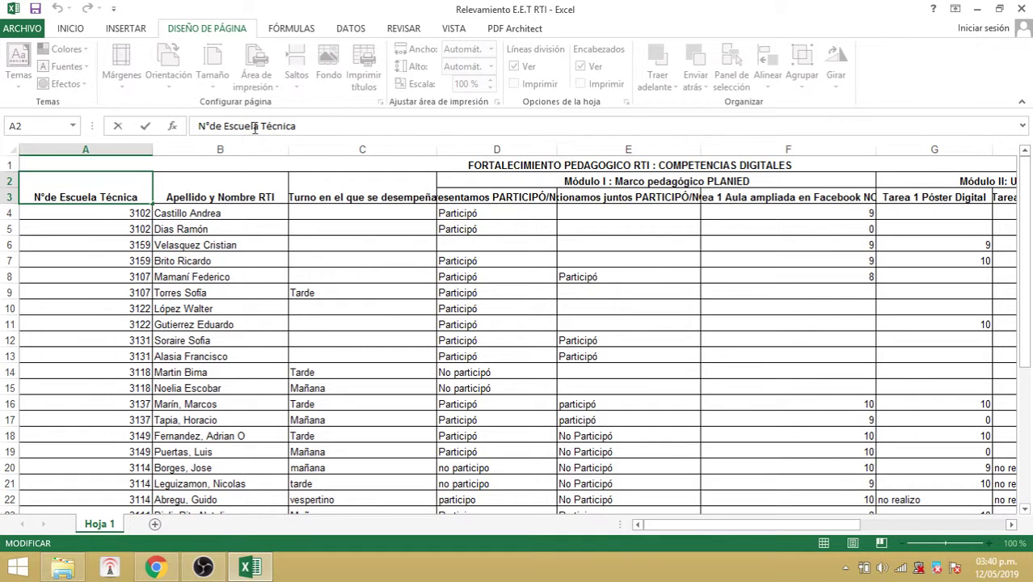
{"action": "left_click", "coordinate": [100, 212]}
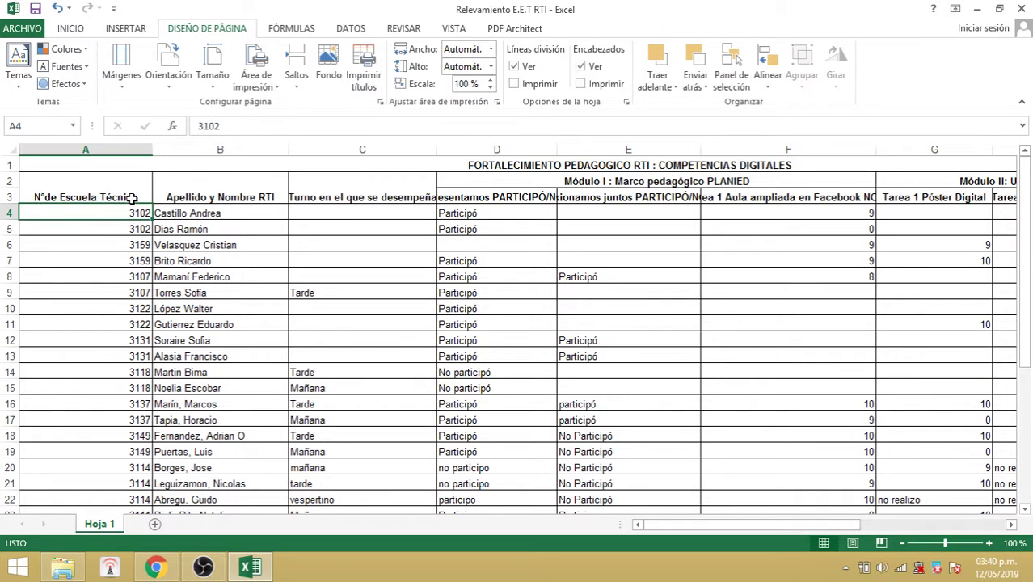
Step: Select the text N°de Escuela Técnica inside A2, examine its Fuente settings in Formato de celdas, and cancel the dialog
{"action": "left_click", "coordinate": [134, 198]}
{"action": "double_click", "coordinate": [139, 197]}
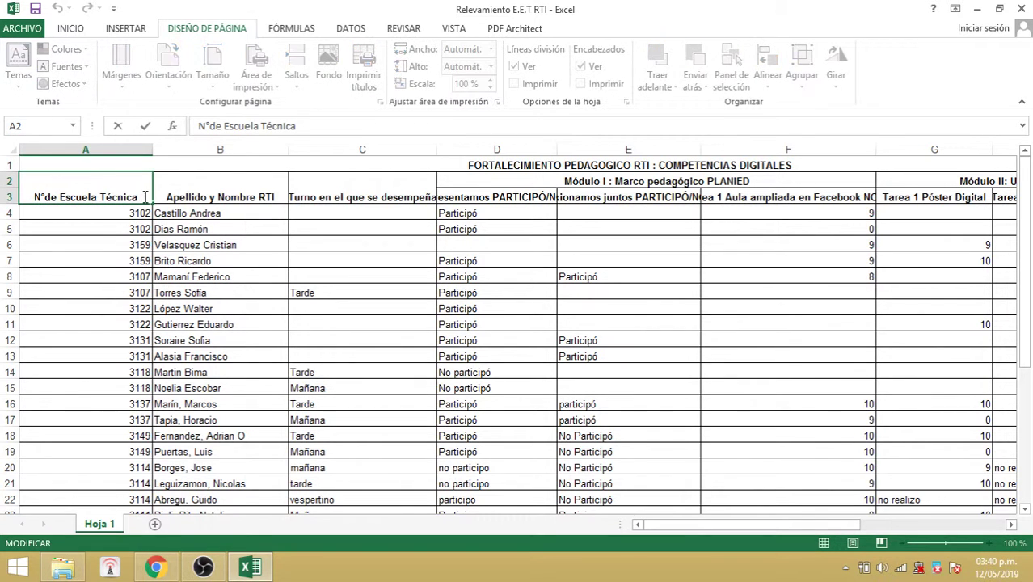
{"action": "left_click_drag", "start_coordinate": [141, 198], "coordinate": [30, 196]}
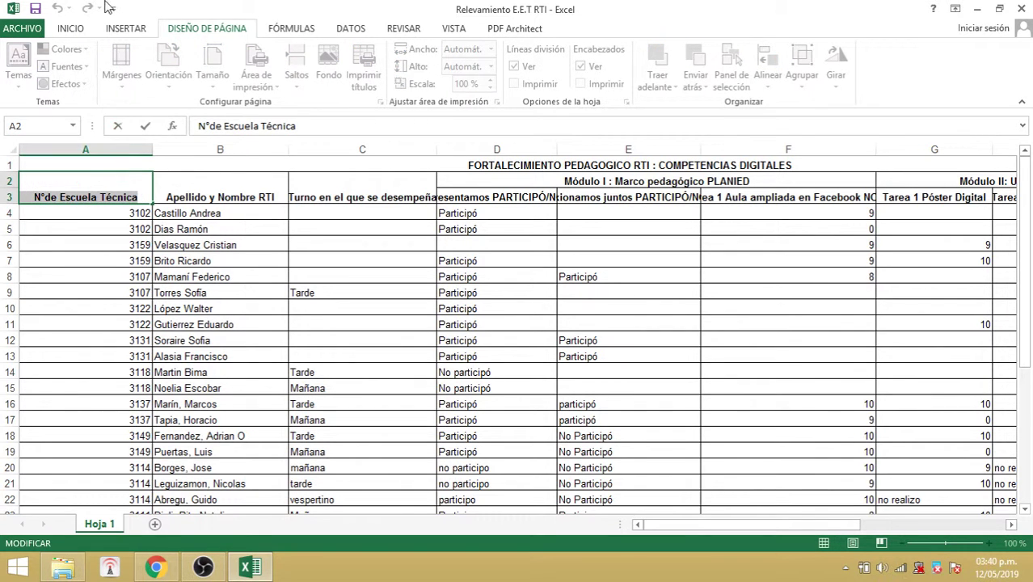
{"action": "left_click", "coordinate": [71, 30]}
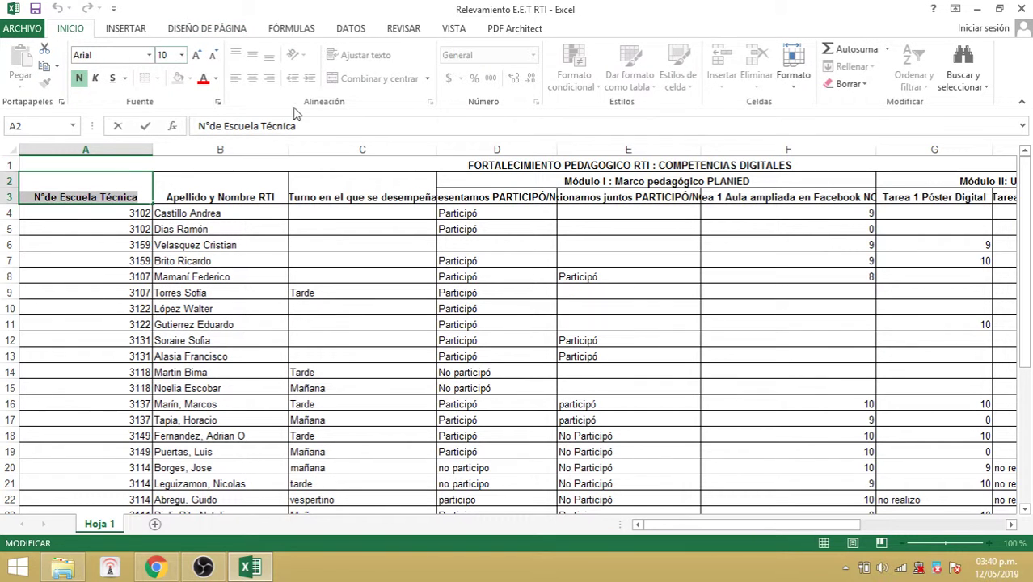
{"action": "left_click", "coordinate": [218, 104]}
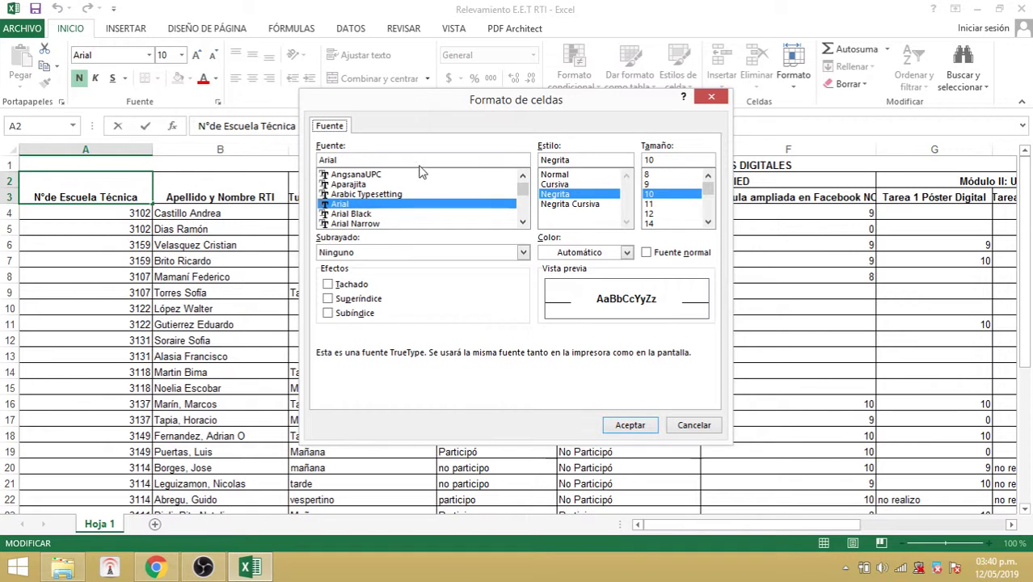
{"action": "left_click", "coordinate": [522, 222]}
{"action": "left_click", "coordinate": [522, 222]}
{"action": "left_click", "coordinate": [522, 223]}
{"action": "left_click", "coordinate": [522, 222]}
{"action": "left_click", "coordinate": [523, 223]}
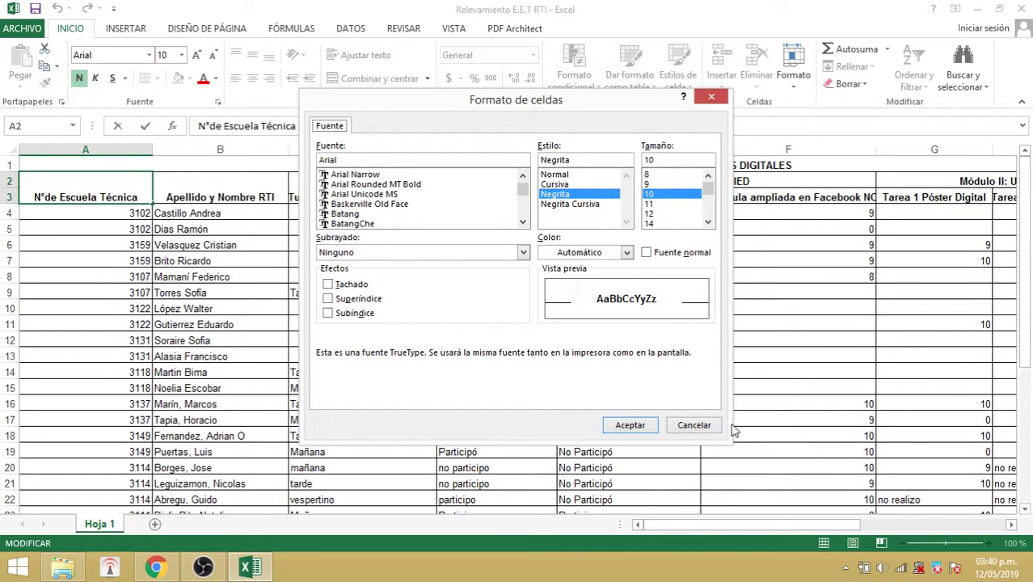
{"action": "left_click", "coordinate": [694, 425]}
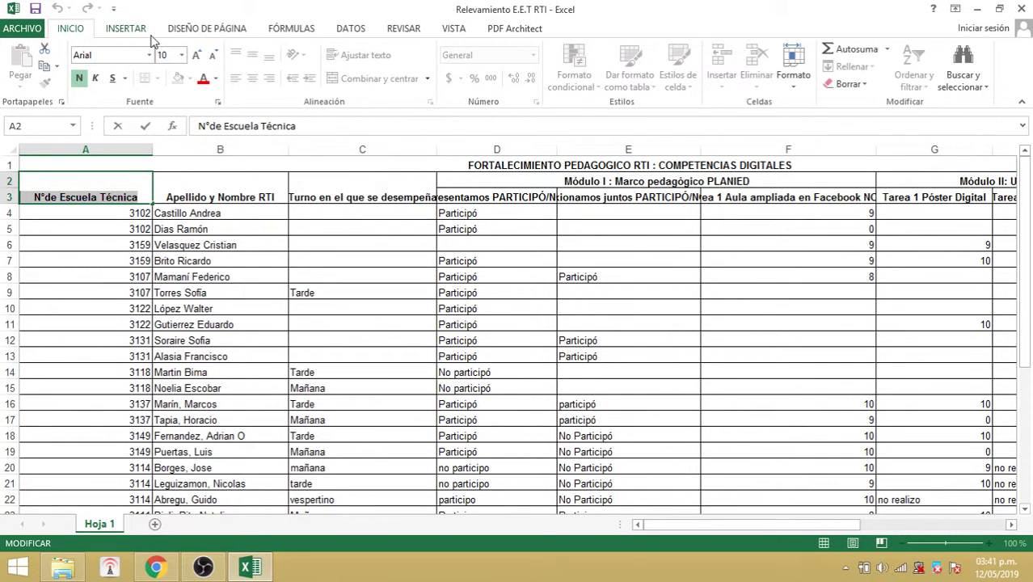
Step: Select the whole A2 header text in the formula bar and inside the cell, and leave edit mode without changes
{"action": "left_click", "coordinate": [282, 126]}
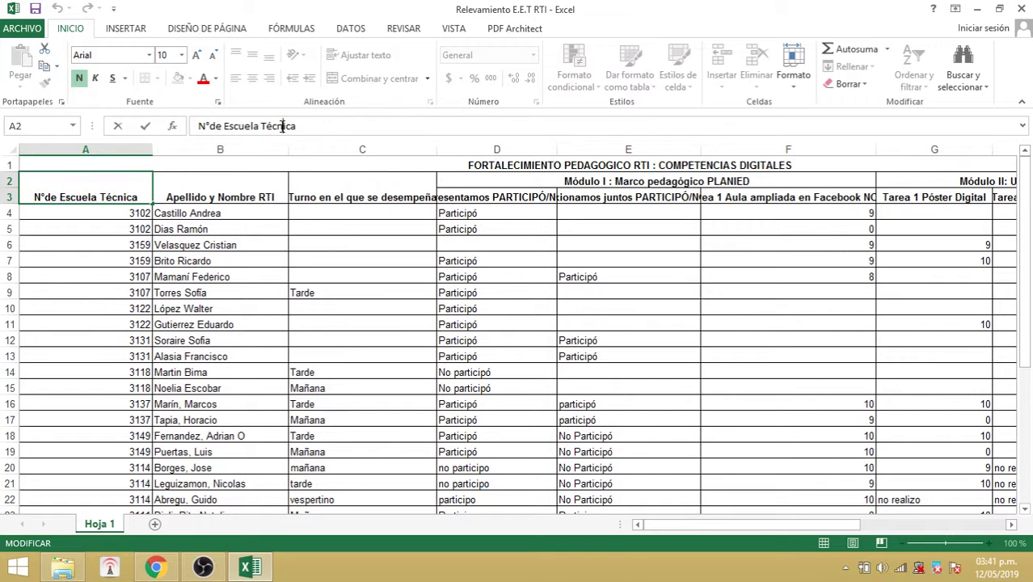
{"action": "left_click_drag", "start_coordinate": [297, 126], "coordinate": [198, 126]}
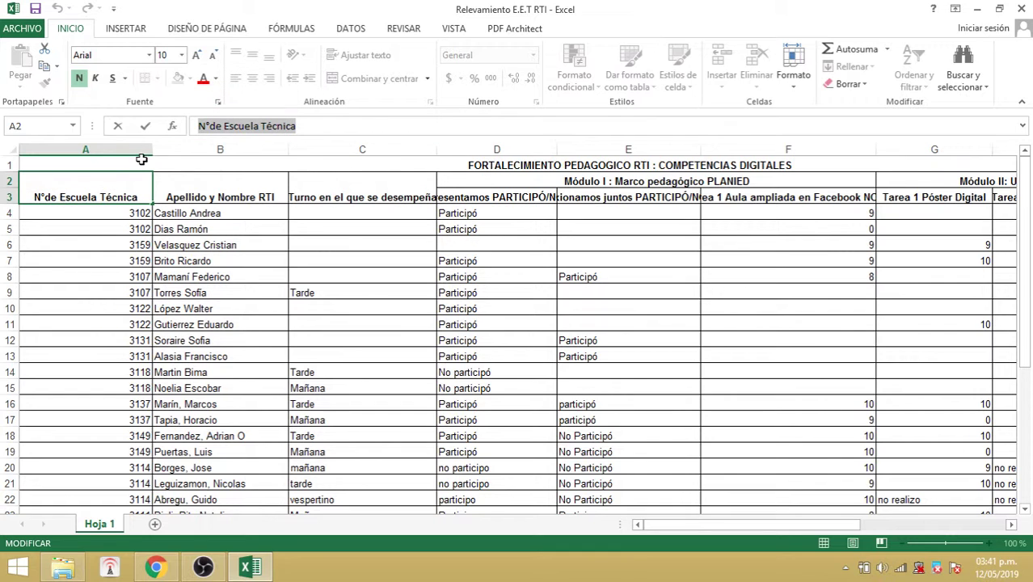
{"action": "left_click", "coordinate": [118, 180]}
{"action": "double_click", "coordinate": [118, 180]}
{"action": "left_click", "coordinate": [119, 197]}
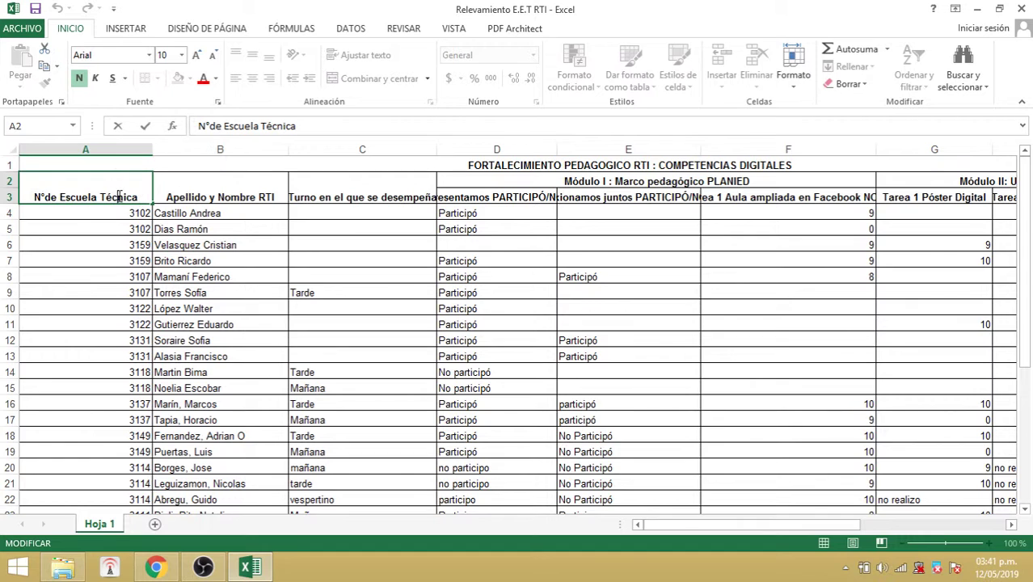
{"action": "left_click_drag", "start_coordinate": [137, 196], "coordinate": [31, 196]}
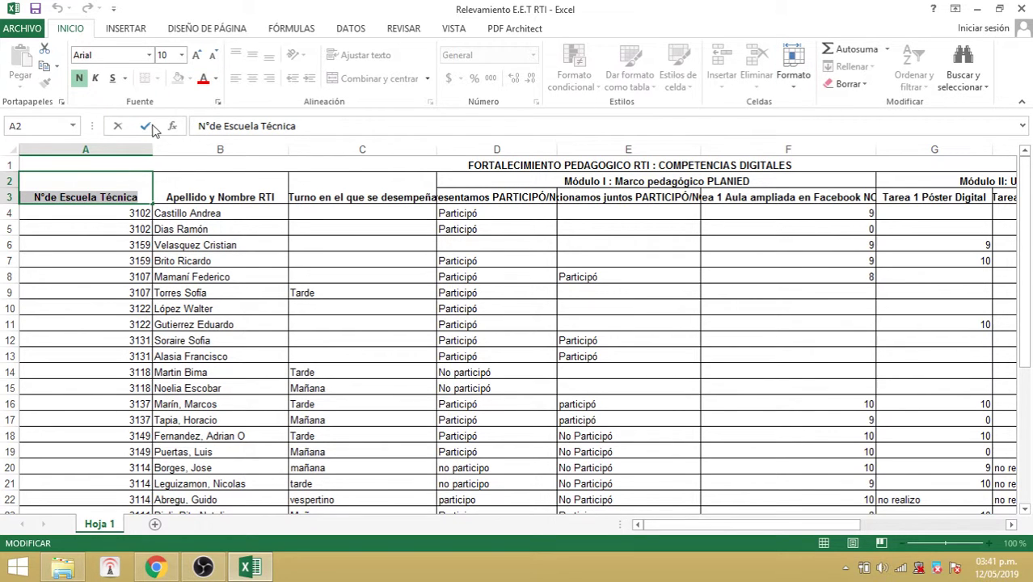
{"action": "left_click", "coordinate": [197, 190]}
{"action": "left_click", "coordinate": [120, 187]}
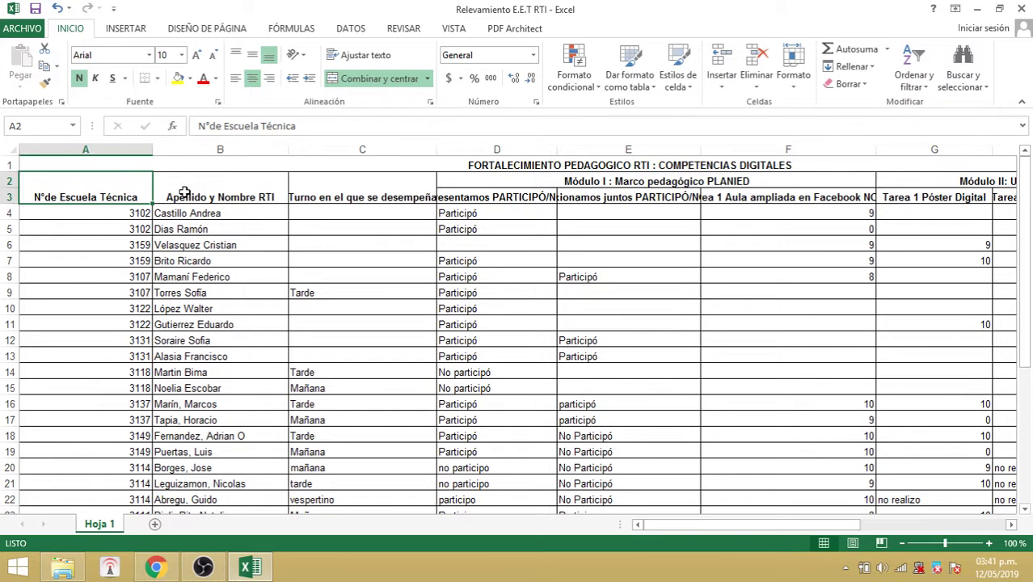
Step: Select the whole N°de Escuela Técnica text inside the header cell and leave edit mode without changes
{"action": "double_click", "coordinate": [112, 197]}
{"action": "left_click_drag", "start_coordinate": [139, 198], "coordinate": [34, 197]}
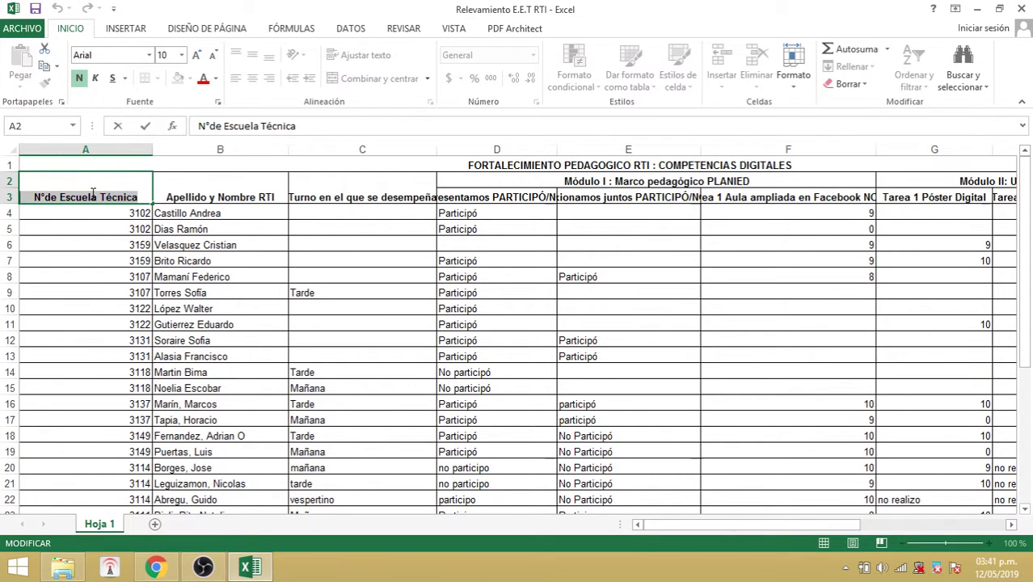
{"action": "left_click", "coordinate": [110, 214]}
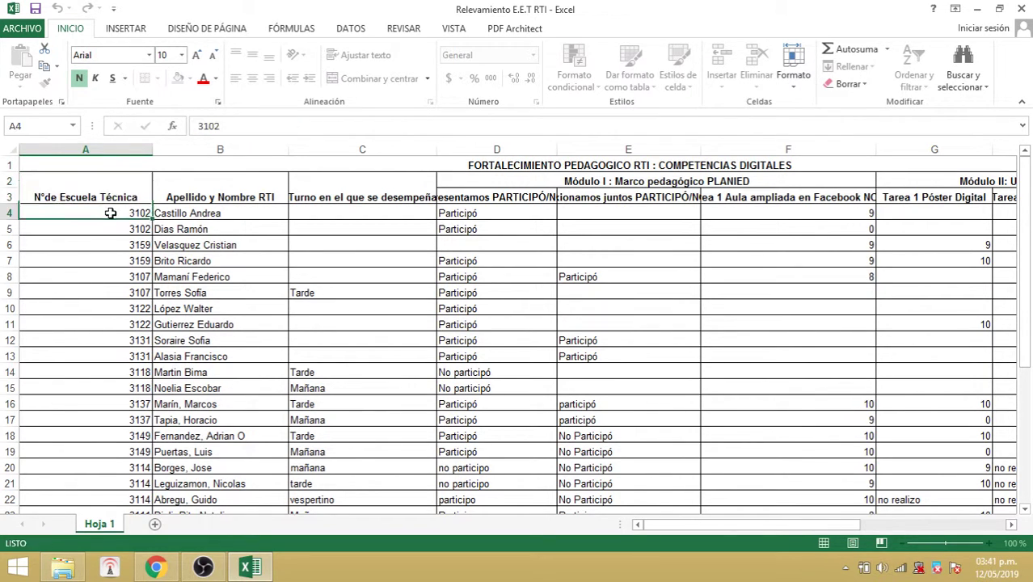
Step: Set the A2 header's horizontal alignment to Derecha (sangría) in Formato de celdas, looking over the Fuente and Borde settings first
{"action": "left_click", "coordinate": [107, 196]}
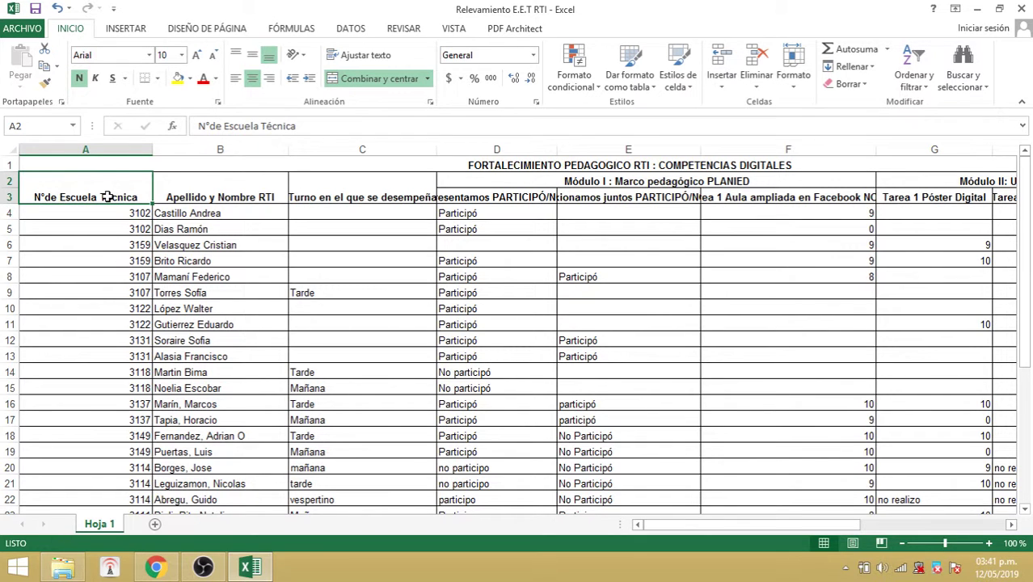
{"action": "left_click", "coordinate": [431, 102]}
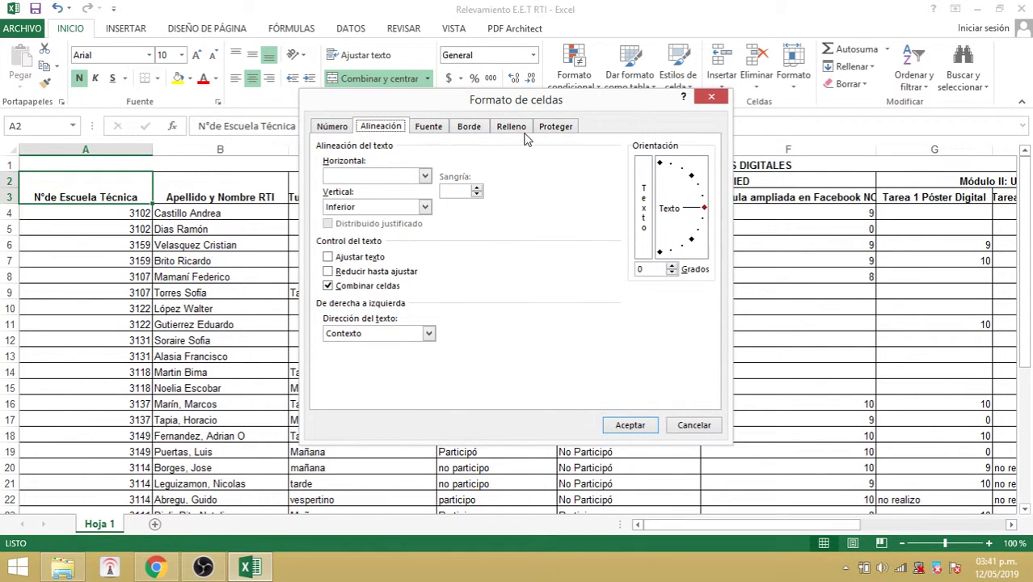
{"action": "left_click", "coordinate": [427, 127]}
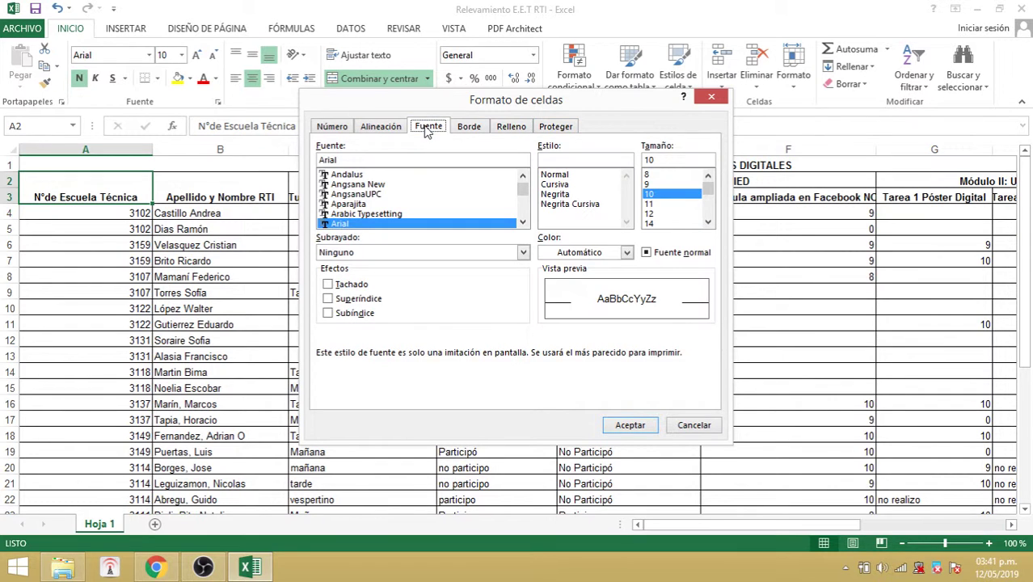
{"action": "left_click", "coordinate": [466, 129]}
{"action": "left_click", "coordinate": [390, 129]}
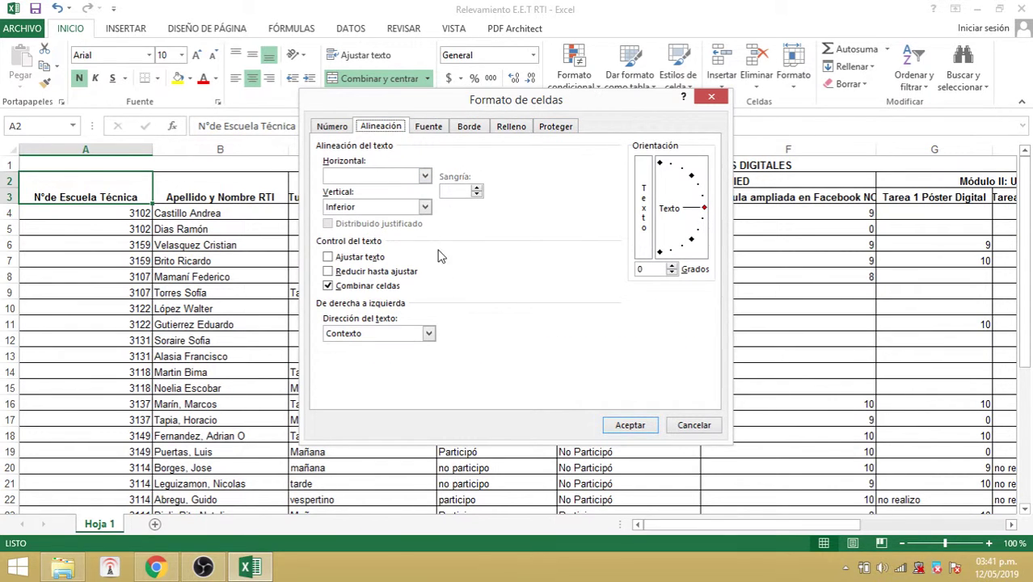
{"action": "left_click", "coordinate": [428, 179]}
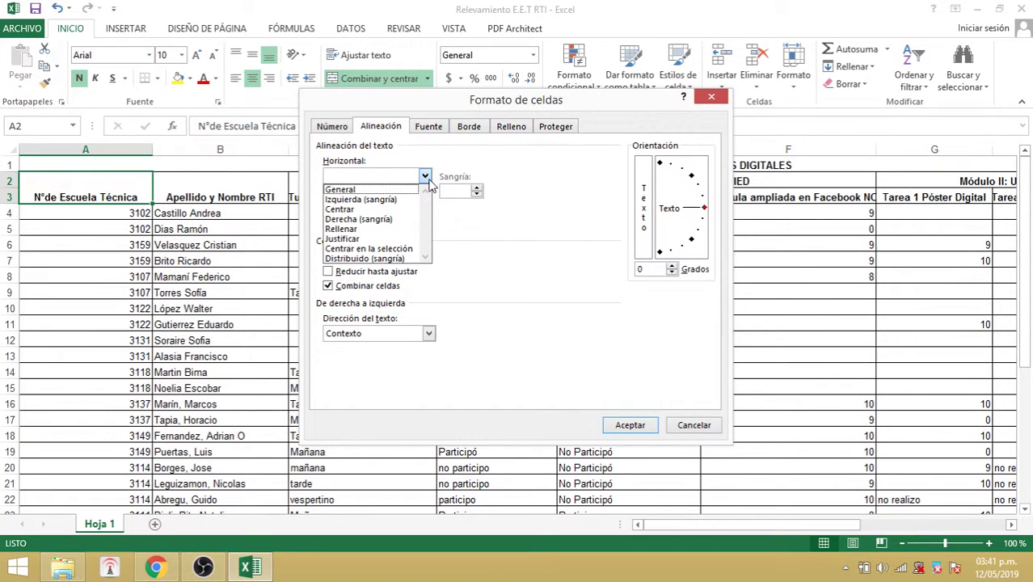
{"action": "left_click", "coordinate": [375, 219]}
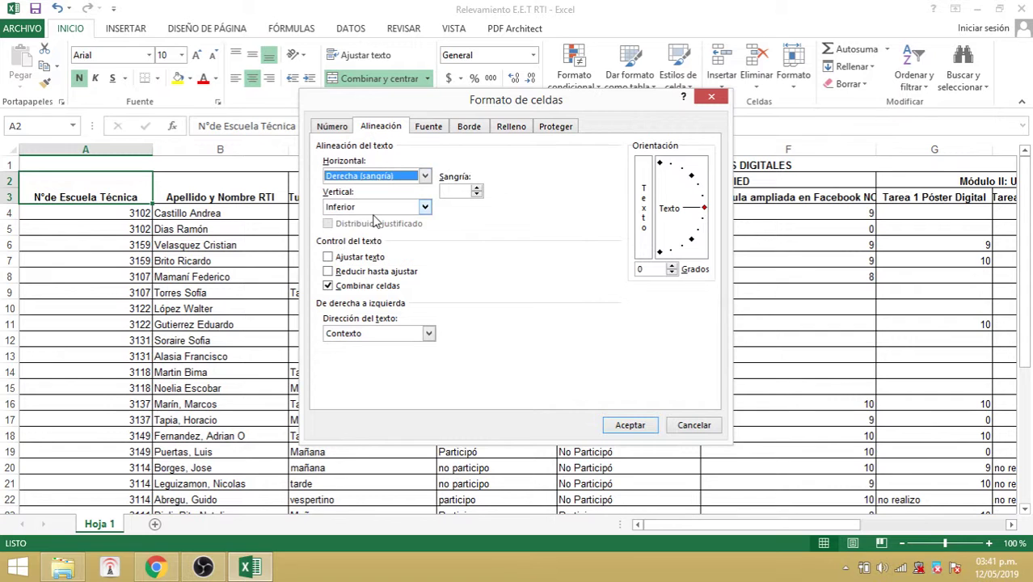
{"action": "left_click", "coordinate": [624, 427]}
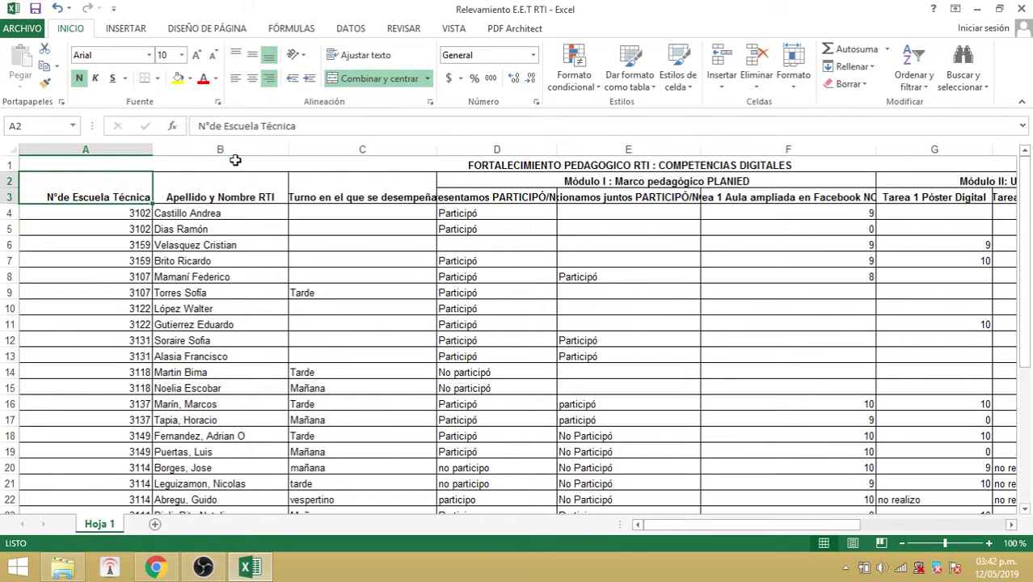
{"action": "left_click", "coordinate": [71, 211]}
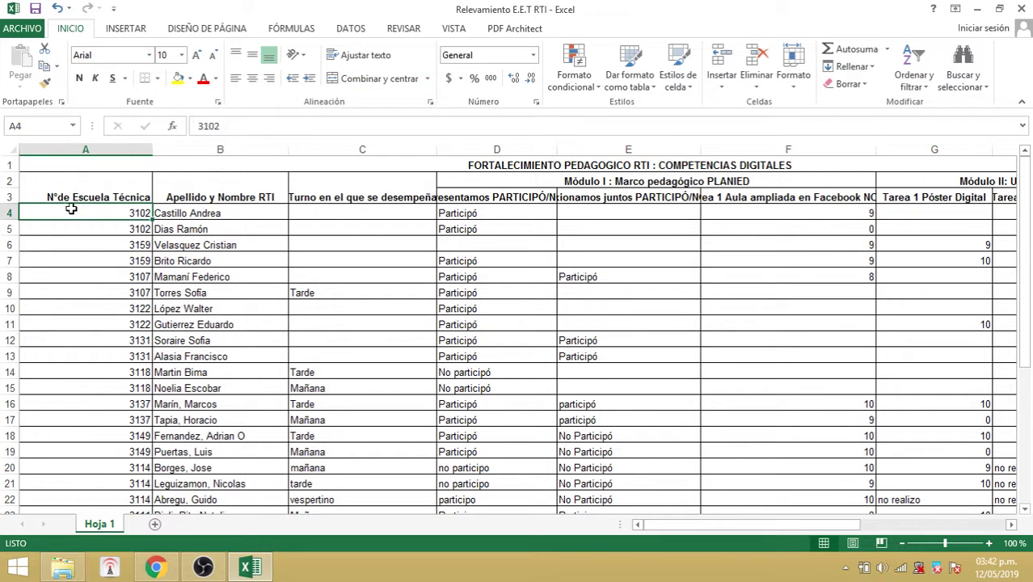
Step: Set the A2 header to Centrar with vertically stacked text orientation, and heighten row 3 to fit it
{"action": "left_click", "coordinate": [67, 195]}
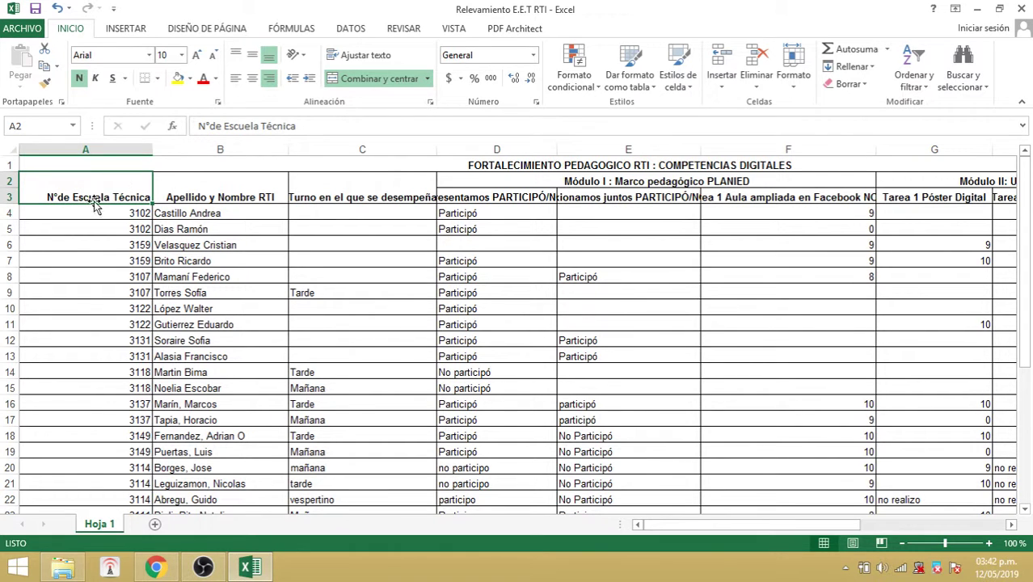
{"action": "left_click", "coordinate": [430, 103]}
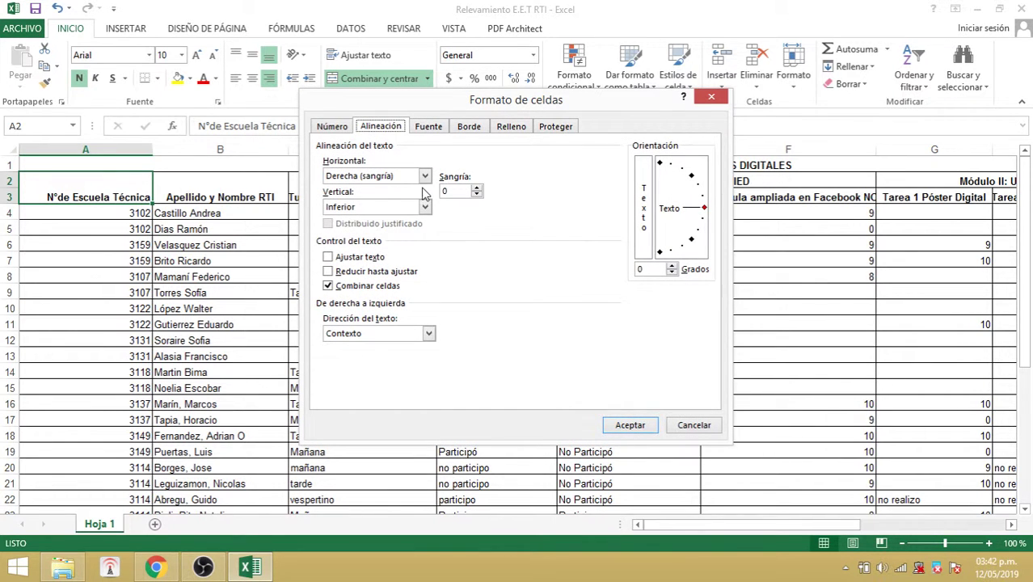
{"action": "left_click", "coordinate": [425, 177]}
{"action": "left_click", "coordinate": [391, 209]}
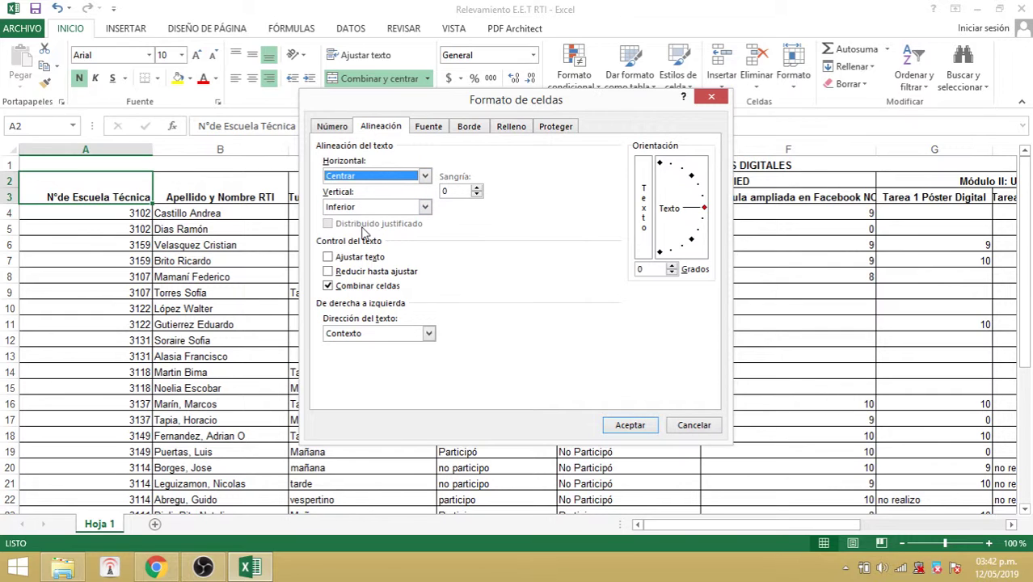
{"action": "left_click", "coordinate": [649, 229]}
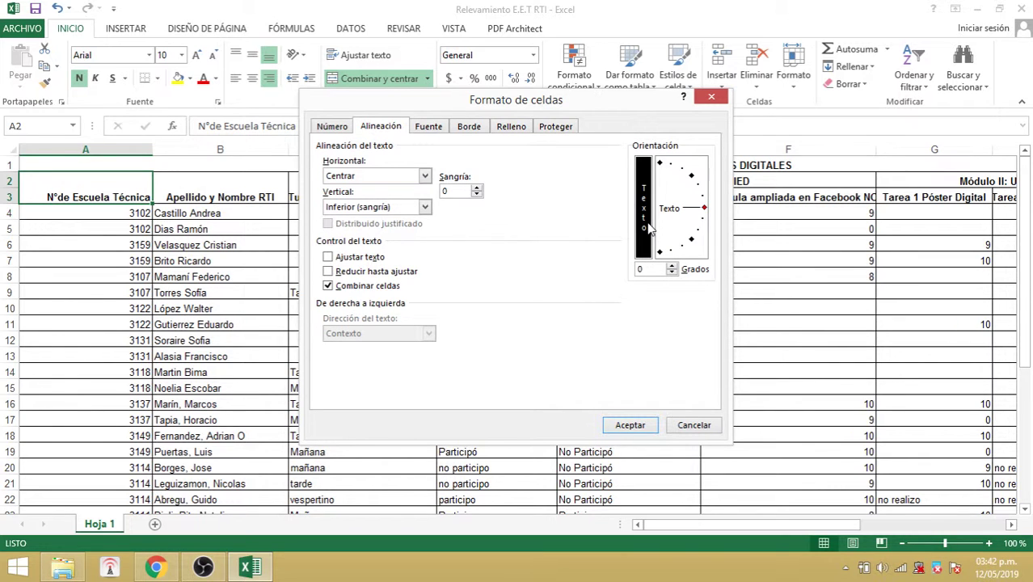
{"action": "left_click", "coordinate": [647, 423]}
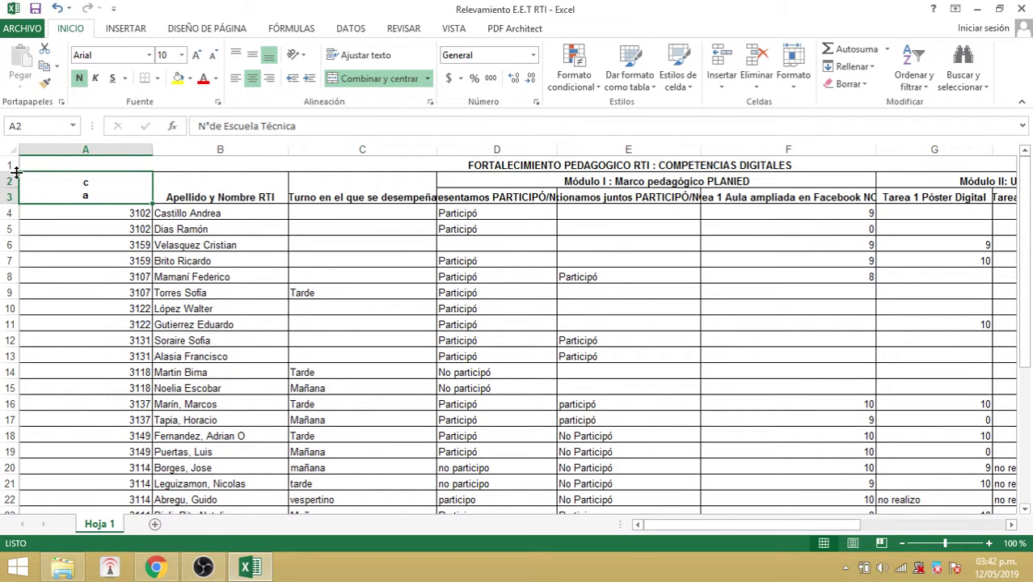
{"action": "left_click_drag", "start_coordinate": [16, 172], "coordinate": [15, 332]}
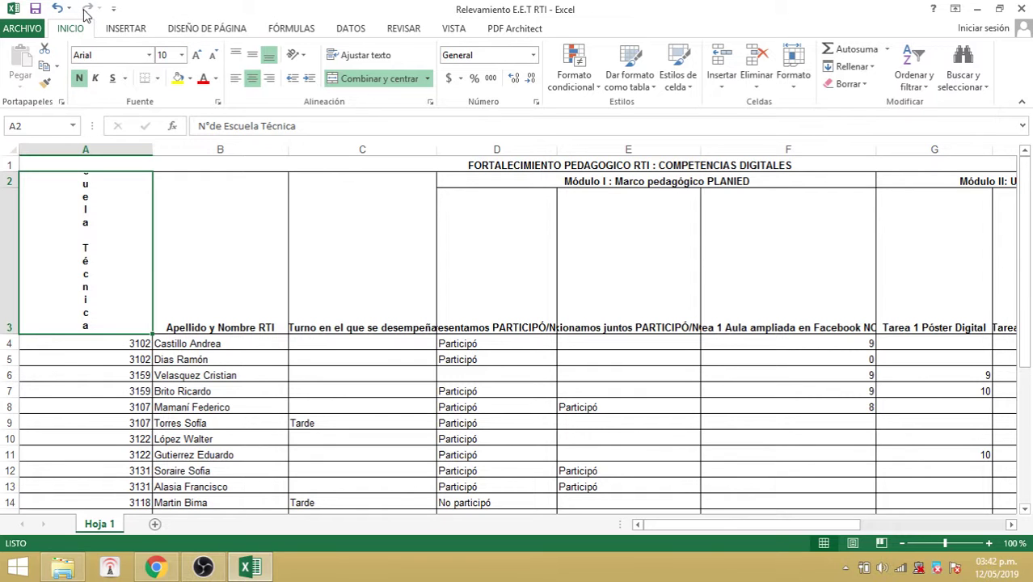
Step: Undo the row height, vertical orientation and right alignment changes made to the A2 header
{"action": "left_click", "coordinate": [58, 9]}
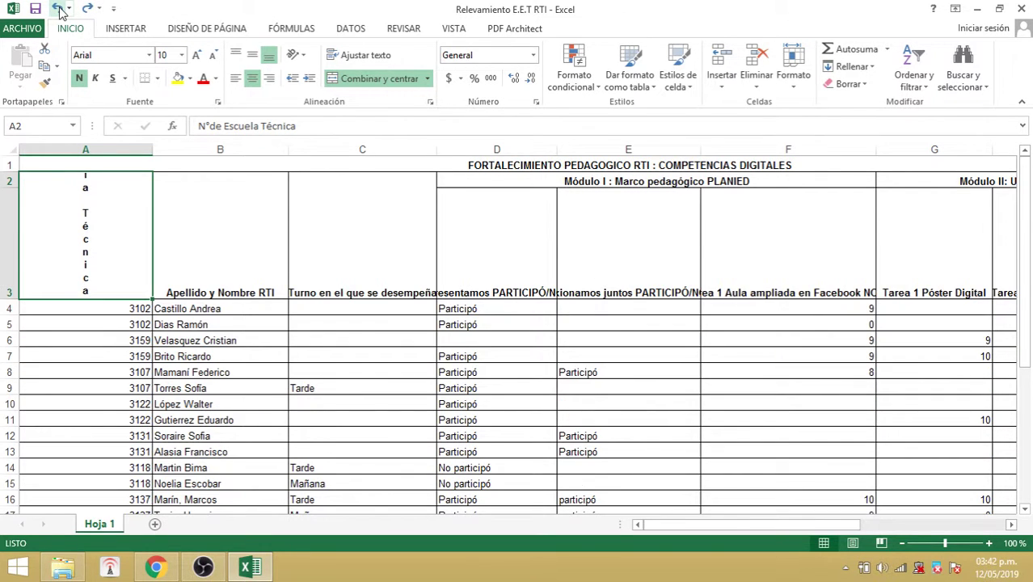
{"action": "left_click", "coordinate": [58, 9]}
{"action": "left_click", "coordinate": [58, 9]}
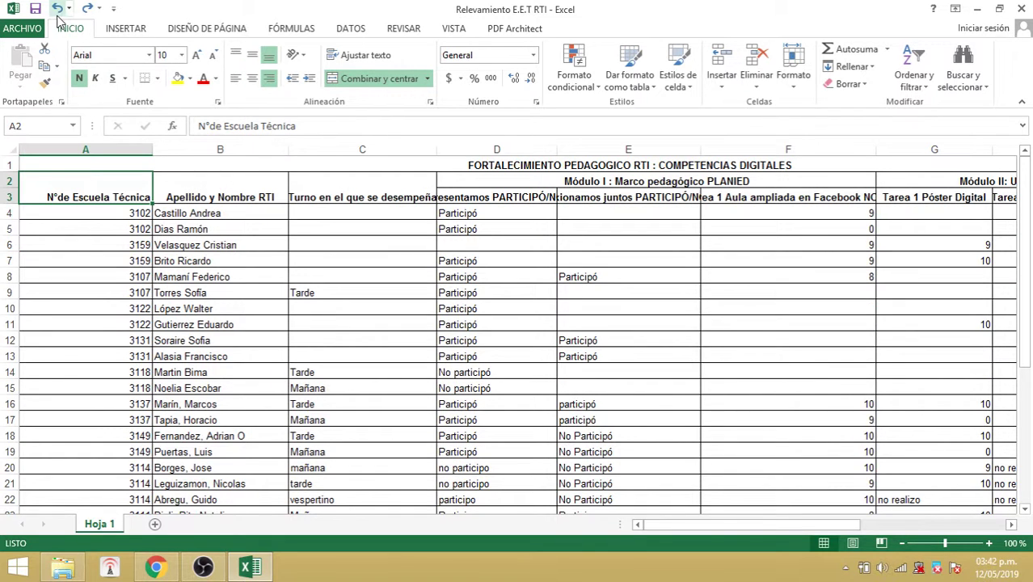
{"action": "left_click", "coordinate": [56, 12]}
Step: Select A5 and the header cells A2, B2, C2, D3, E3, F3 and G3 in turn to read their contents
{"action": "left_click", "coordinate": [84, 224]}
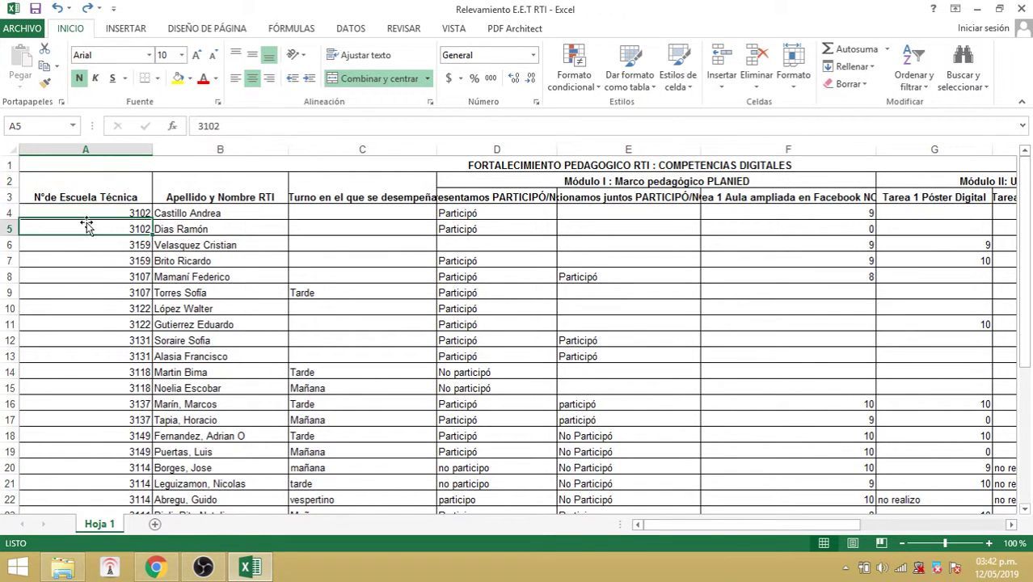
{"action": "left_click", "coordinate": [80, 201]}
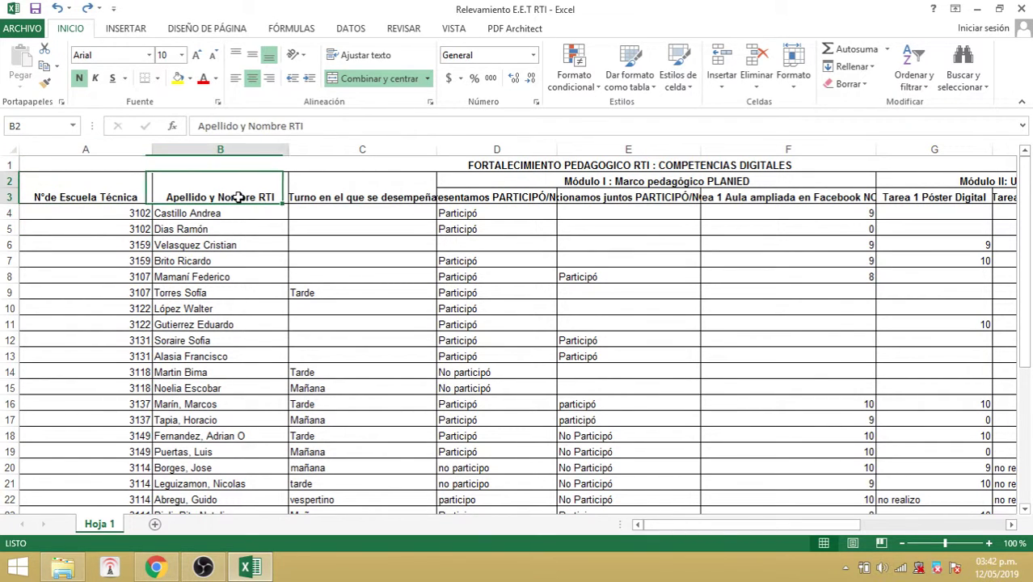
{"action": "left_click", "coordinate": [237, 198]}
{"action": "left_click", "coordinate": [315, 195]}
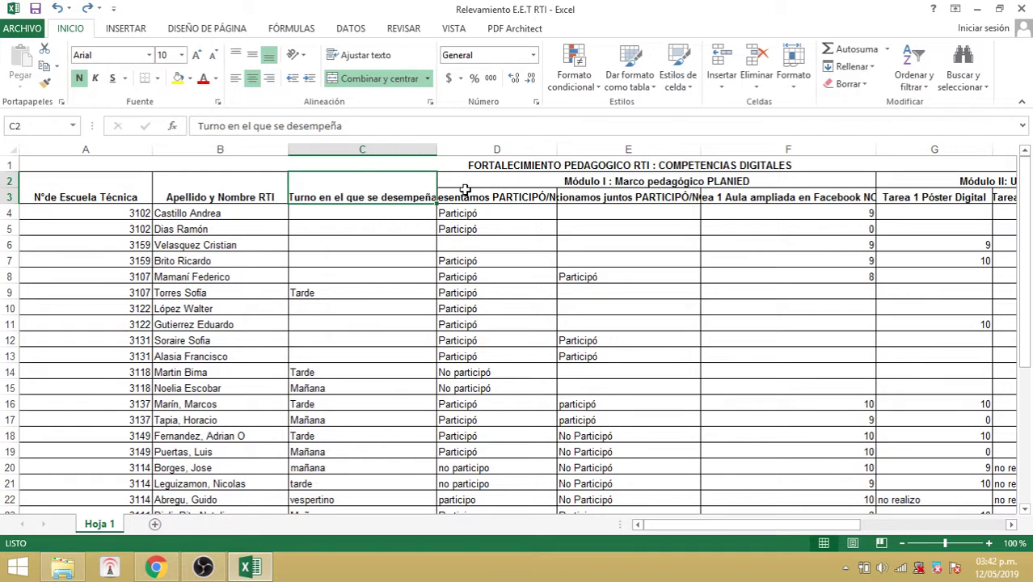
{"action": "left_click", "coordinate": [491, 193]}
{"action": "left_click", "coordinate": [609, 199]}
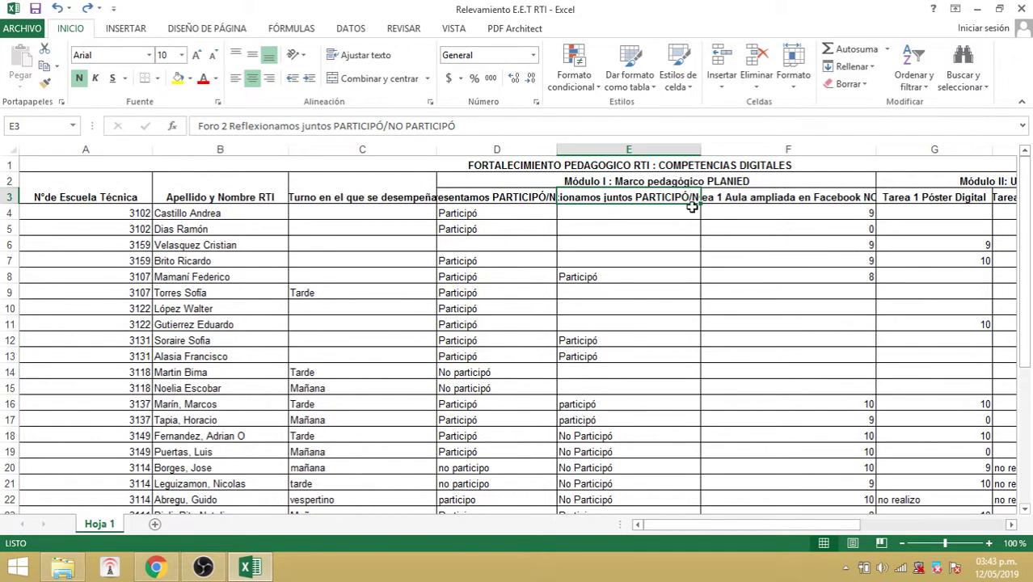
{"action": "left_click", "coordinate": [752, 199]}
{"action": "left_click", "coordinate": [893, 197]}
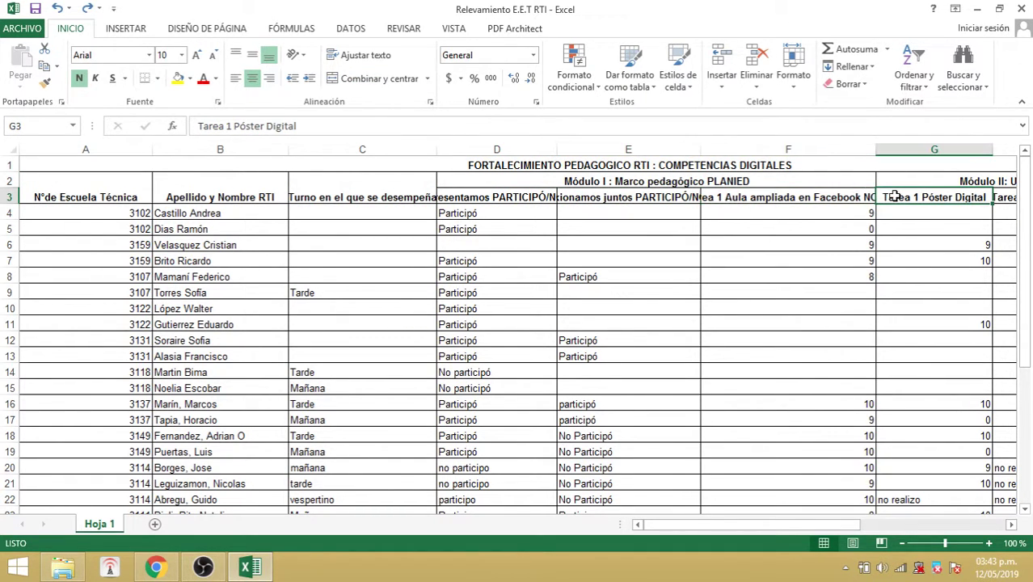
Step: Look through the remaining records down to the end of the table and return to its first rows
{"action": "left_click_drag", "start_coordinate": [1028, 194], "coordinate": [1028, 341]}
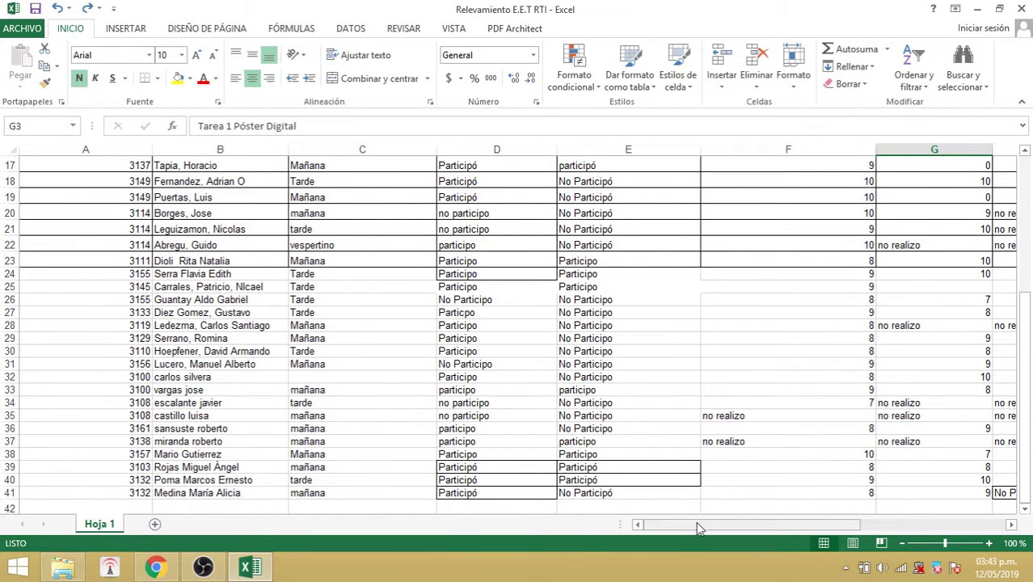
{"action": "left_click_drag", "start_coordinate": [693, 522], "coordinate": [478, 503]}
{"action": "left_click_drag", "start_coordinate": [1028, 414], "coordinate": [1000, 229]}
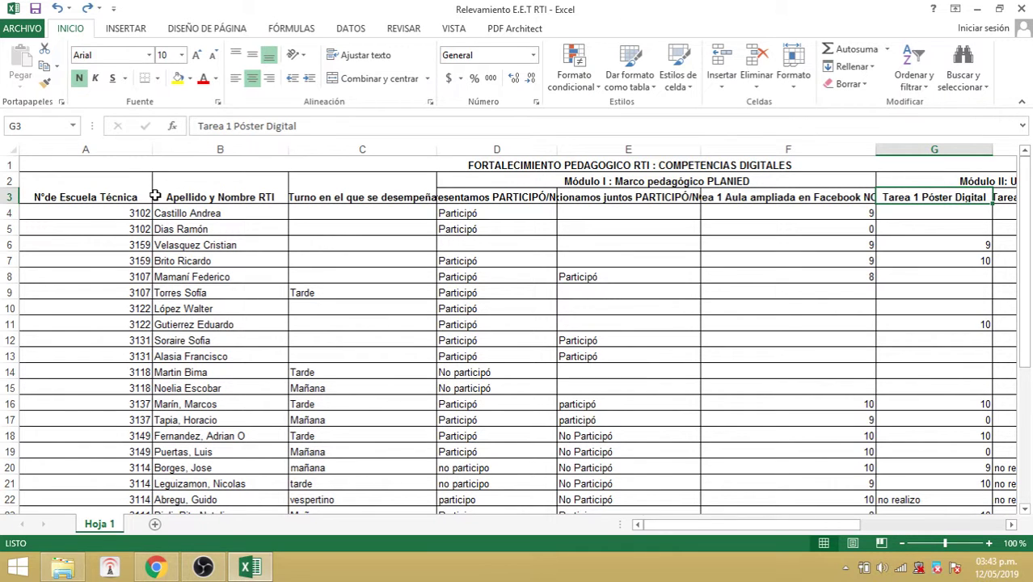
Step: Enter edit mode on the FORTALECIMIENTO PEDAGOGICO RTI title in A1 and leave it without changing the text
{"action": "left_click", "coordinate": [501, 164]}
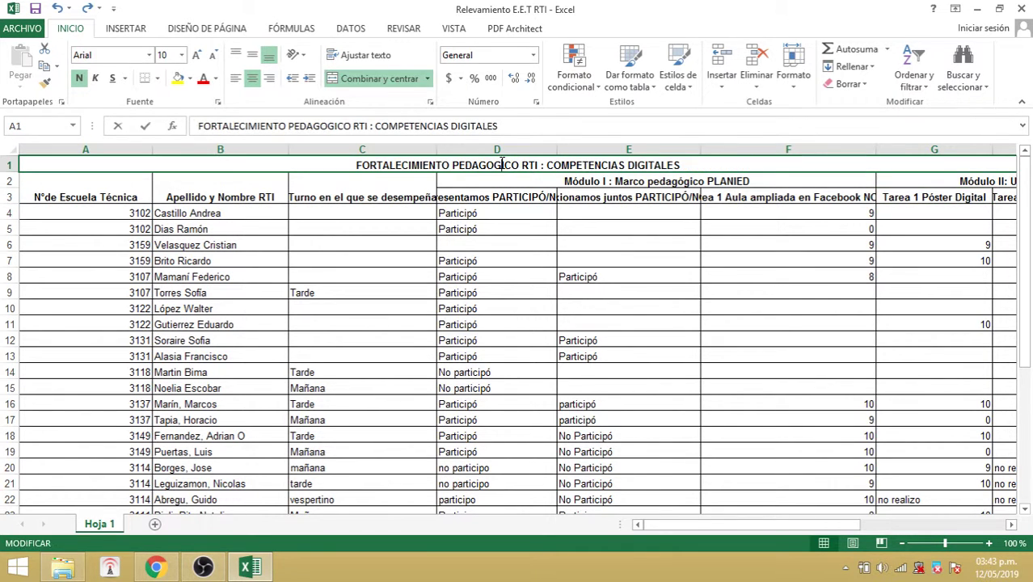
{"action": "double_click", "coordinate": [404, 165]}
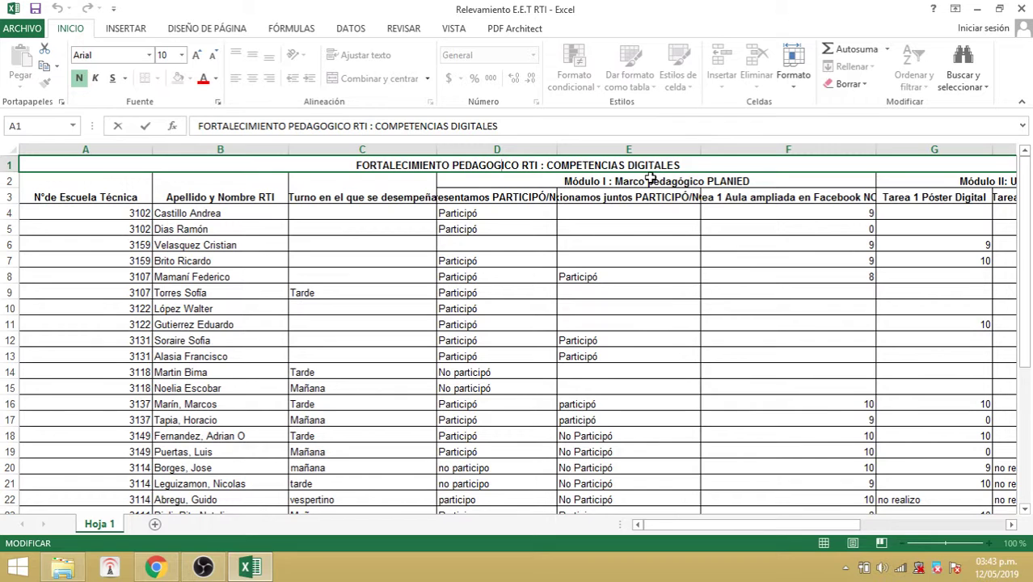
{"action": "left_click", "coordinate": [389, 198]}
Step: Select A4 and B4 to compare their contents, and try in-cell editing on A4 without changing its value
{"action": "left_click", "coordinate": [121, 214]}
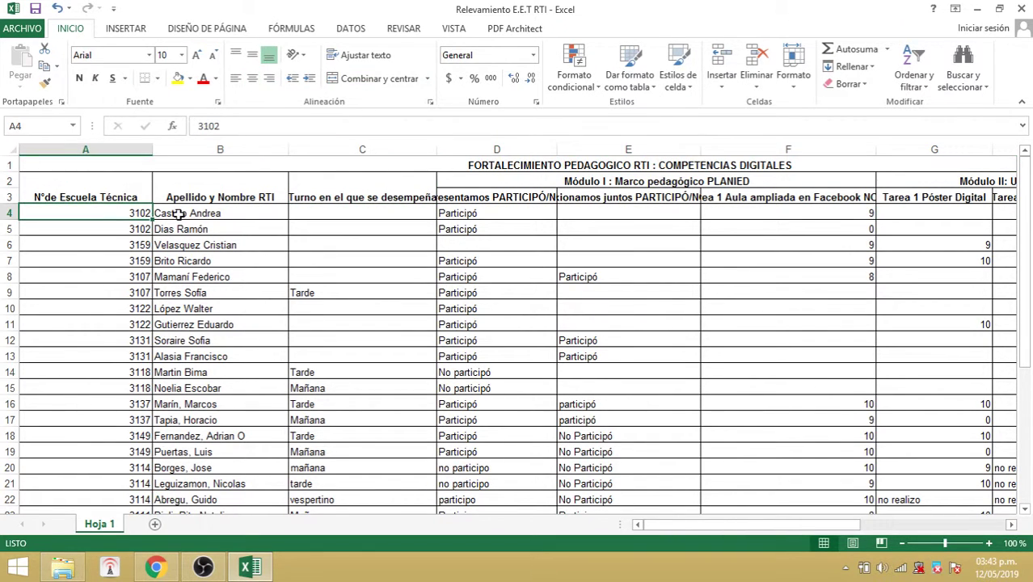
{"action": "left_click", "coordinate": [179, 215]}
{"action": "left_click", "coordinate": [139, 214]}
{"action": "double_click", "coordinate": [127, 212]}
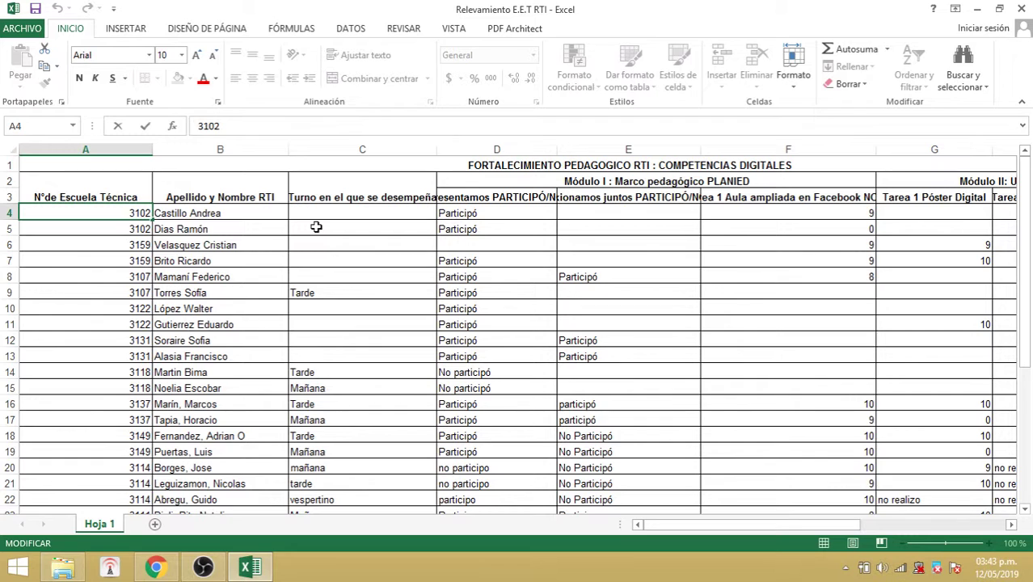
{"action": "left_click", "coordinate": [105, 226]}
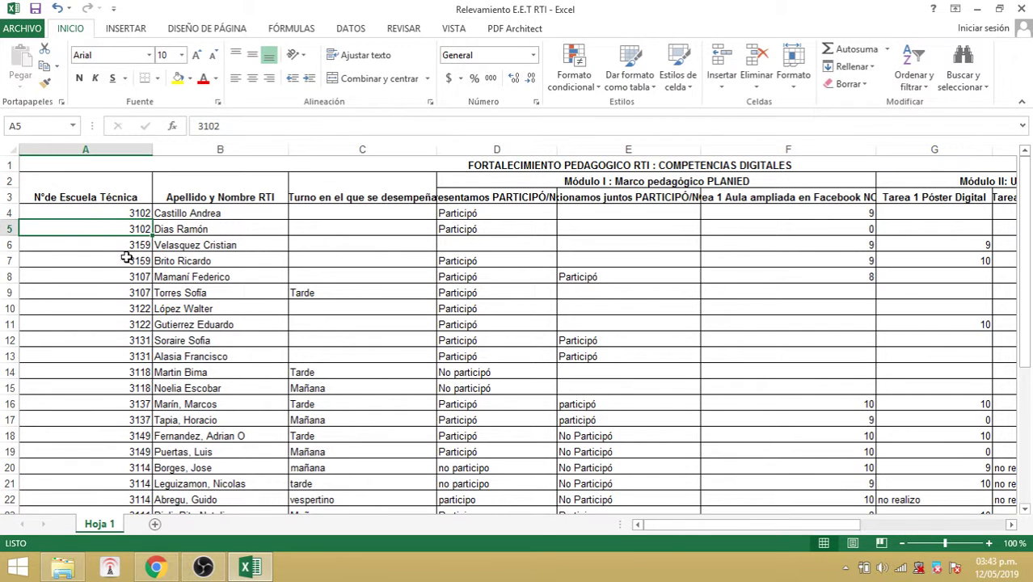
Step: Try filling the values of A4:A5 down to A18, and undo the fill
{"action": "left_click_drag", "start_coordinate": [104, 210], "coordinate": [133, 232]}
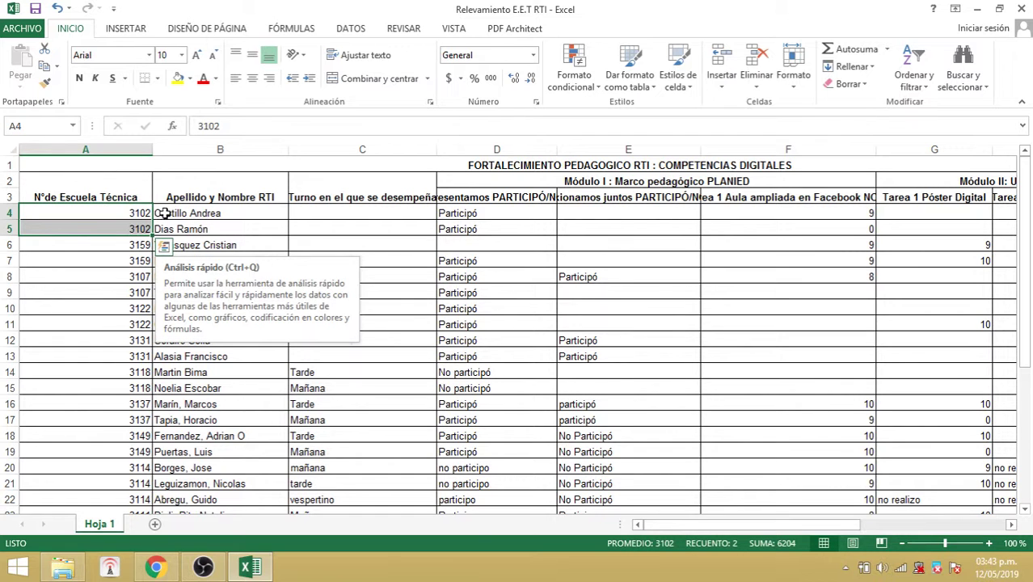
{"action": "mouse_move", "coordinate": [1028, 199]}
{"action": "left_mouse_down"}
{"action": "mouse_move", "coordinate": [1028, 220]}
{"action": "mouse_move", "coordinate": [1026, 200]}
{"action": "left_mouse_up"}
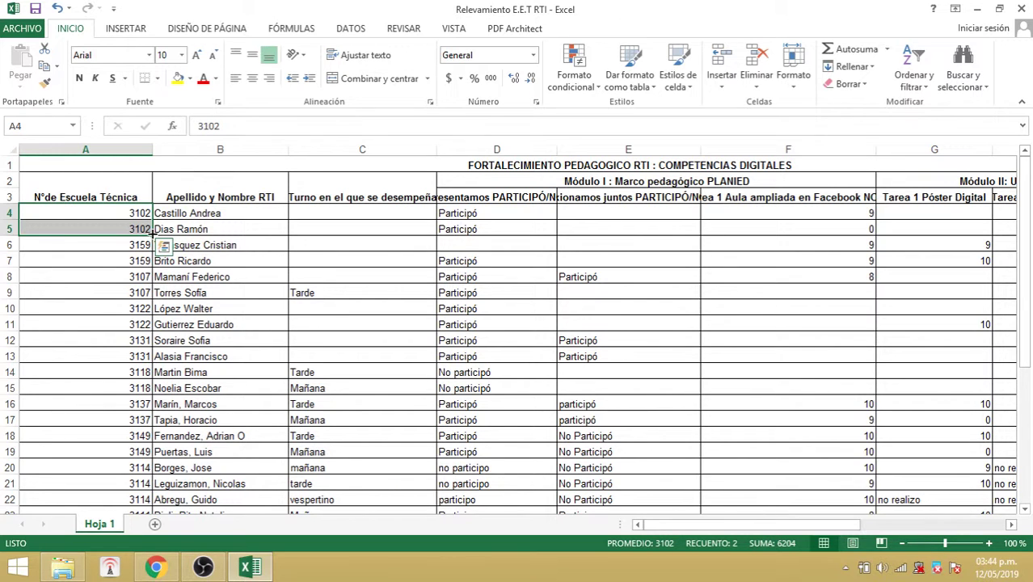
{"action": "left_click_drag", "start_coordinate": [153, 233], "coordinate": [162, 437]}
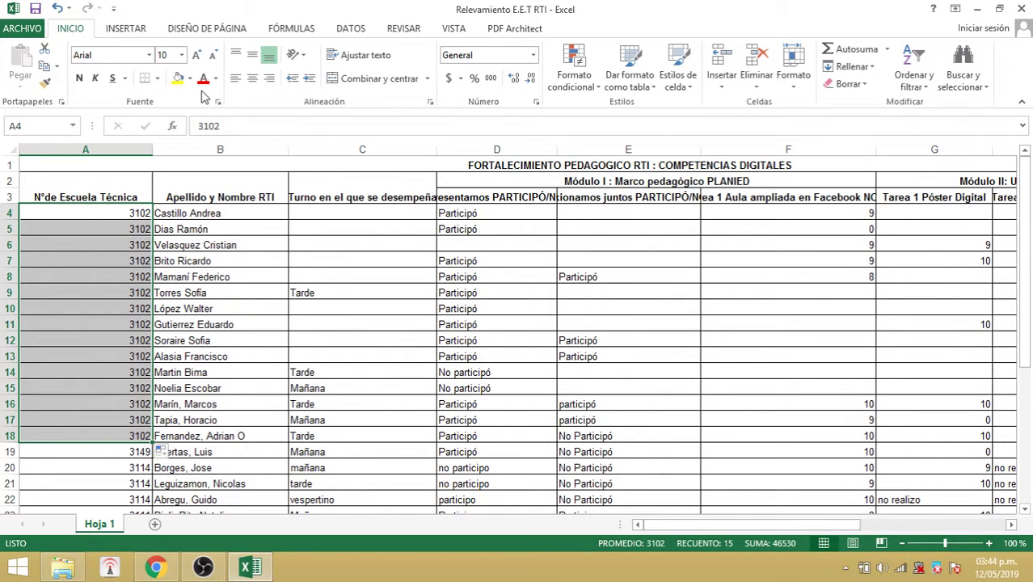
{"action": "left_click", "coordinate": [58, 9]}
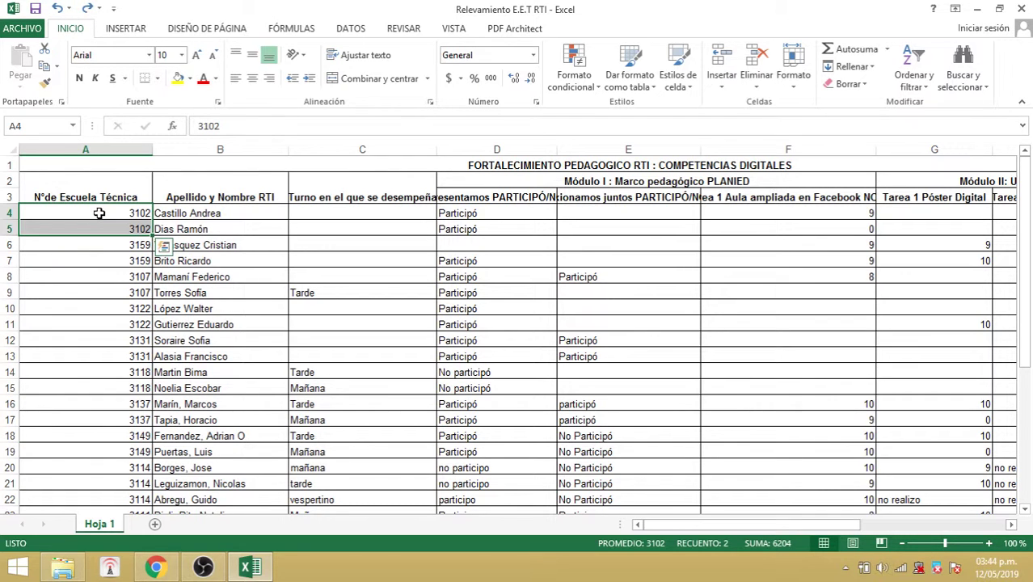
Step: Select cells A6, A8 and A9 in turn to check their school numbers
{"action": "left_click", "coordinate": [106, 245]}
{"action": "left_click", "coordinate": [111, 276]}
{"action": "left_click", "coordinate": [115, 293]}
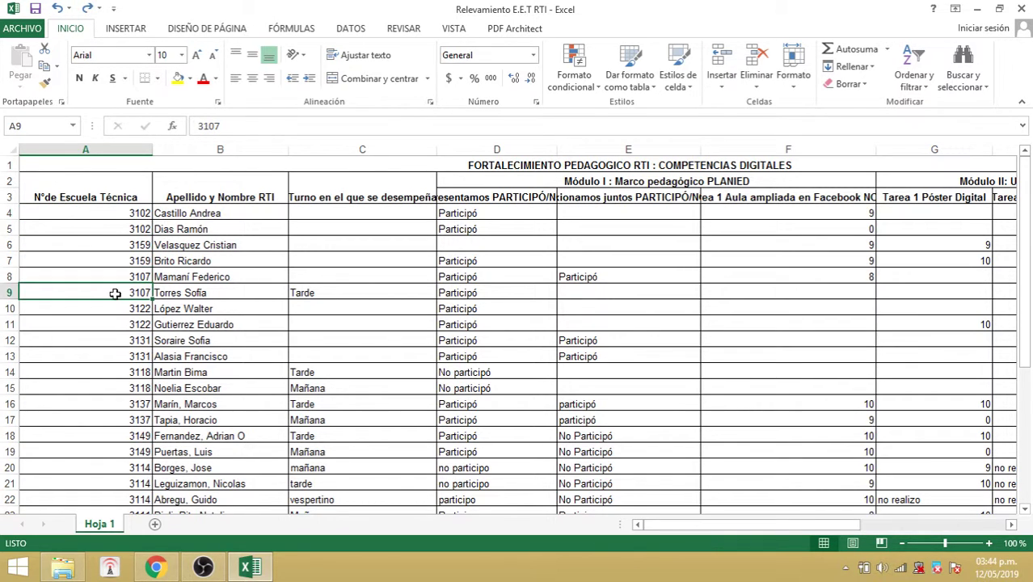
Step: Select school-number cells A11, A10 and A4 in turn, followed by the N°de Escuela Técnica header and the title in A1
{"action": "left_click", "coordinate": [116, 325]}
{"action": "left_click", "coordinate": [106, 309]}
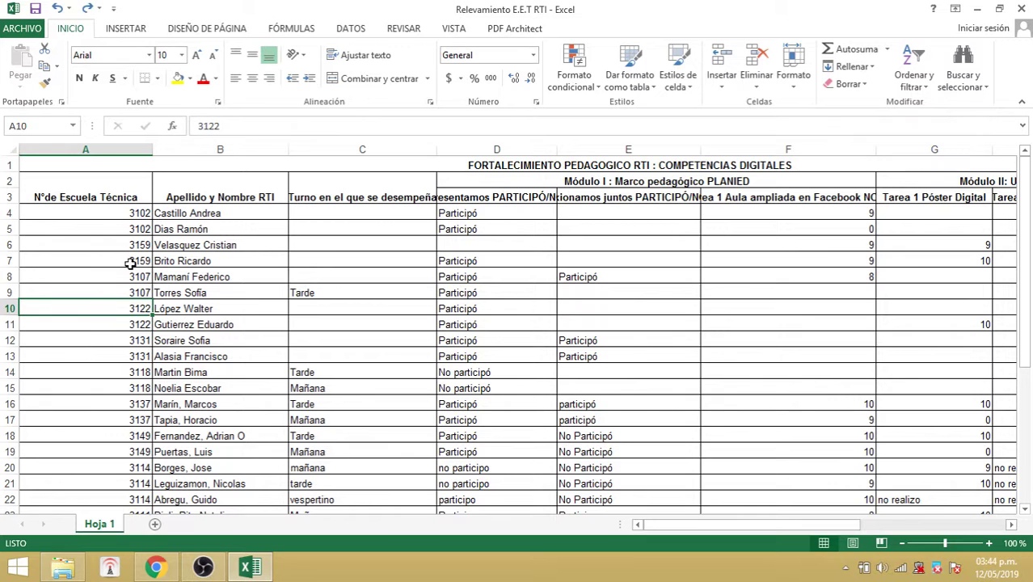
{"action": "left_click", "coordinate": [81, 214]}
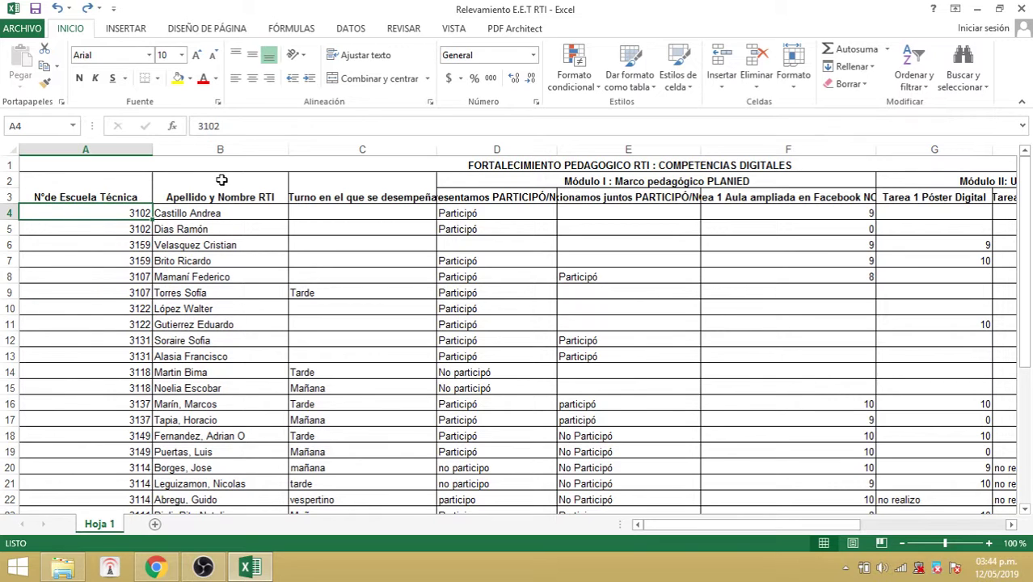
{"action": "left_click", "coordinate": [108, 180]}
{"action": "left_click", "coordinate": [173, 165]}
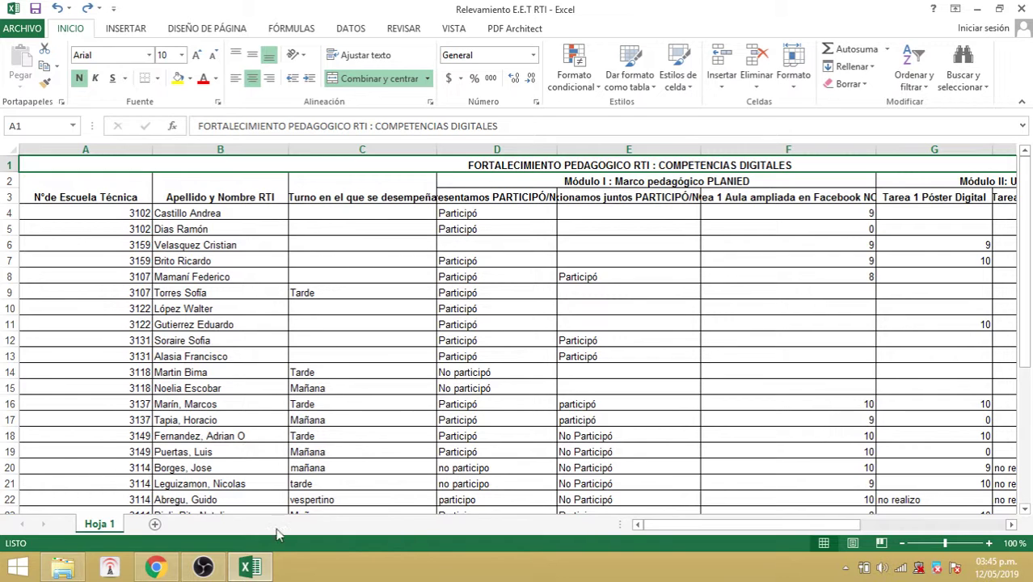
{"action": "mouse_move", "coordinate": [219, 563]}
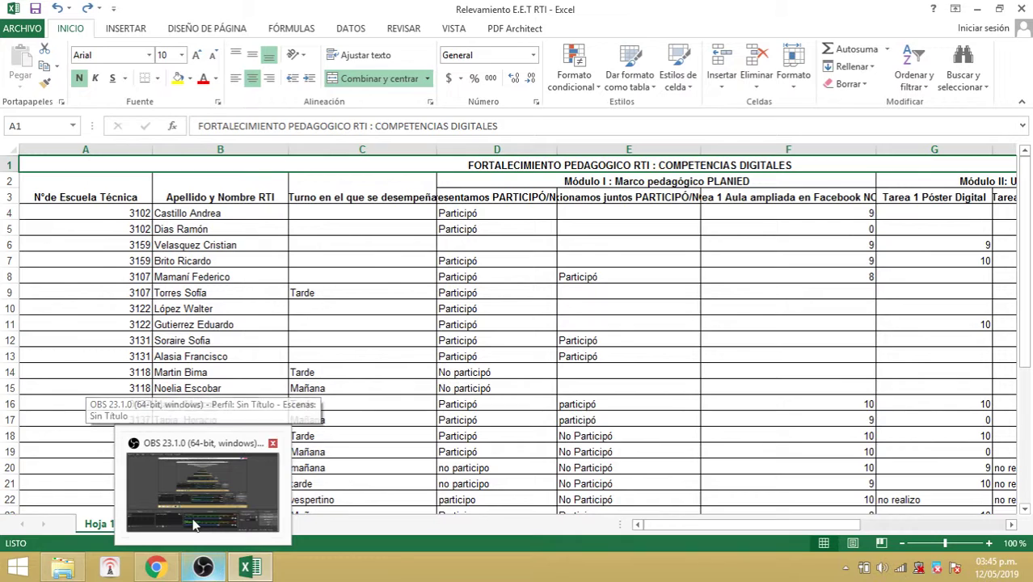
{"action": "left_click", "coordinate": [196, 527]}
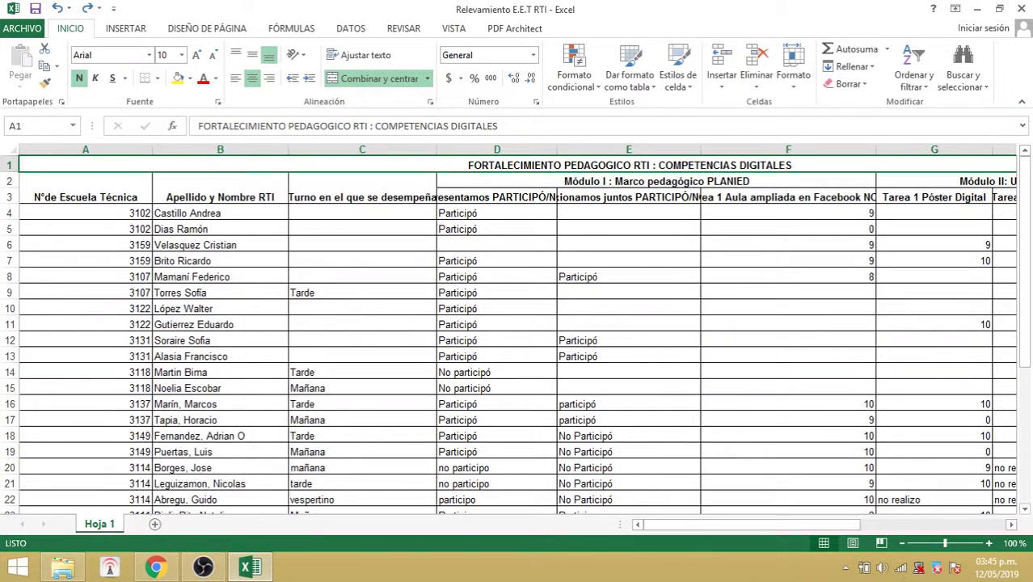
{"action": "left_click", "coordinate": [203, 567]}
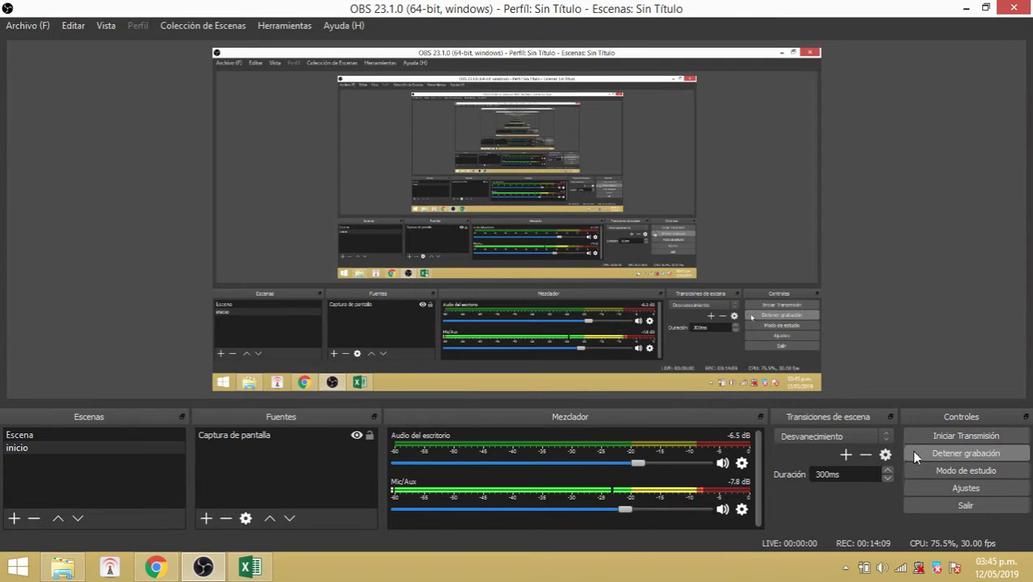